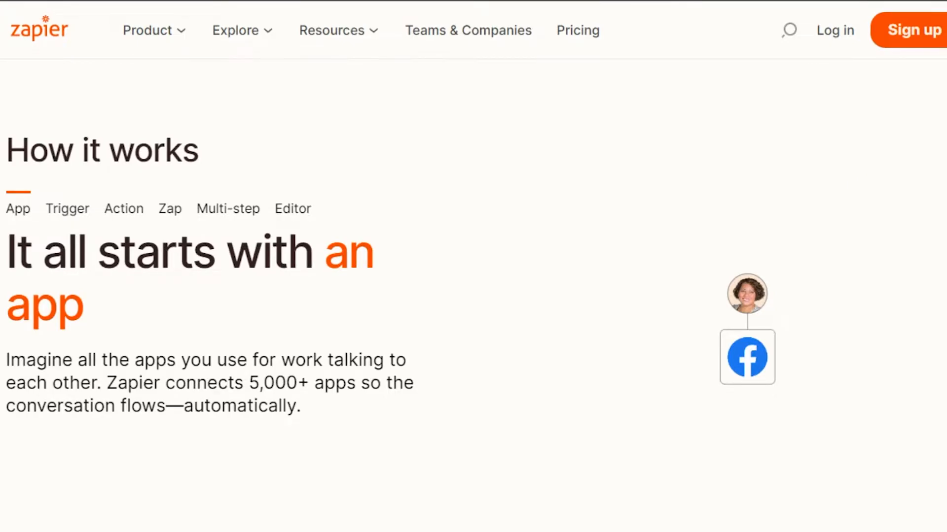
# - Look through the "How it works" section of the Zapier site and open the account sign-up
pyautogui.scroll(-1, 473, 266)
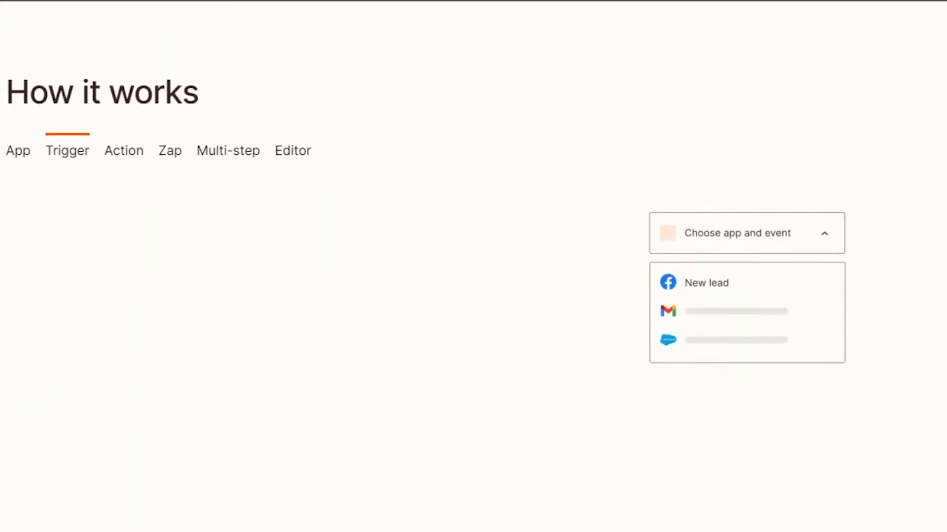
pyautogui.scroll(-10, 473, 266)
pyautogui.scroll(-15, 474, 266)
pyautogui.scroll(-8, 473, 266)
pyautogui.scroll(20, 473, 266)
pyautogui.scroll(5, 577, 96)
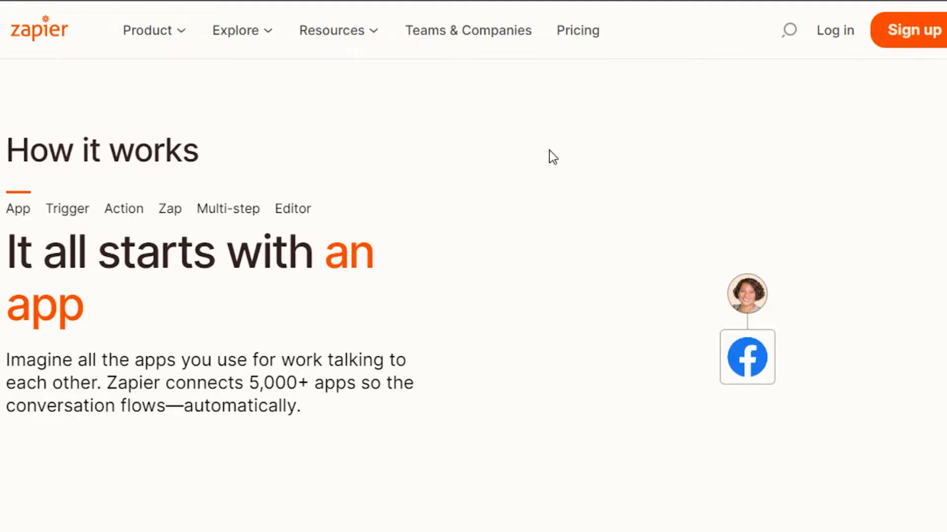
pyautogui.click(909, 47)
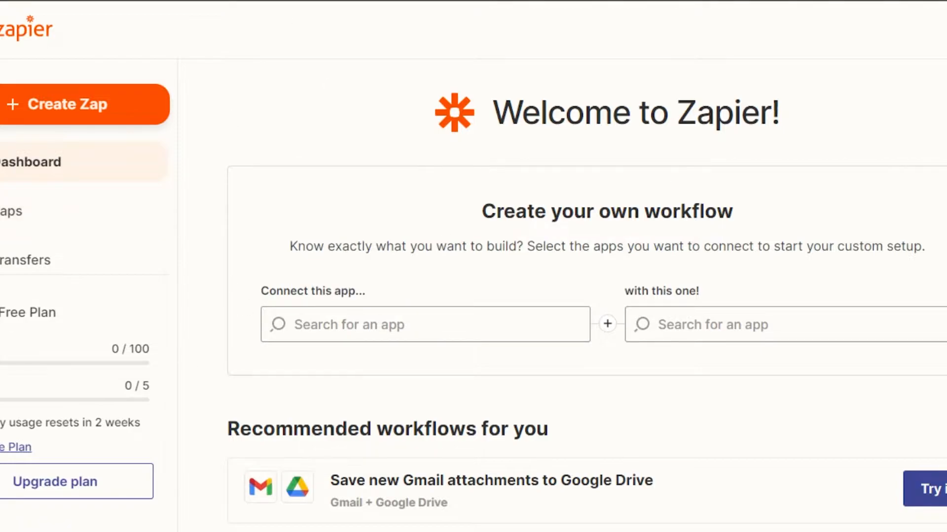
# - Create a new Zap from the dashboard and name it "test work"
pyautogui.scroll(-8, 562, 296)
pyautogui.scroll(7, 562, 295)
pyautogui.scroll(2, 562, 296)
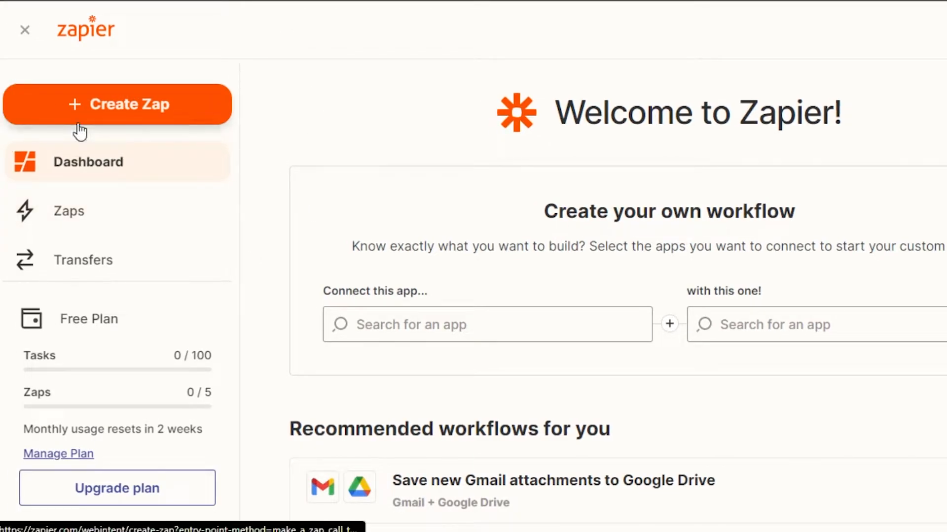
pyautogui.click(132, 111)
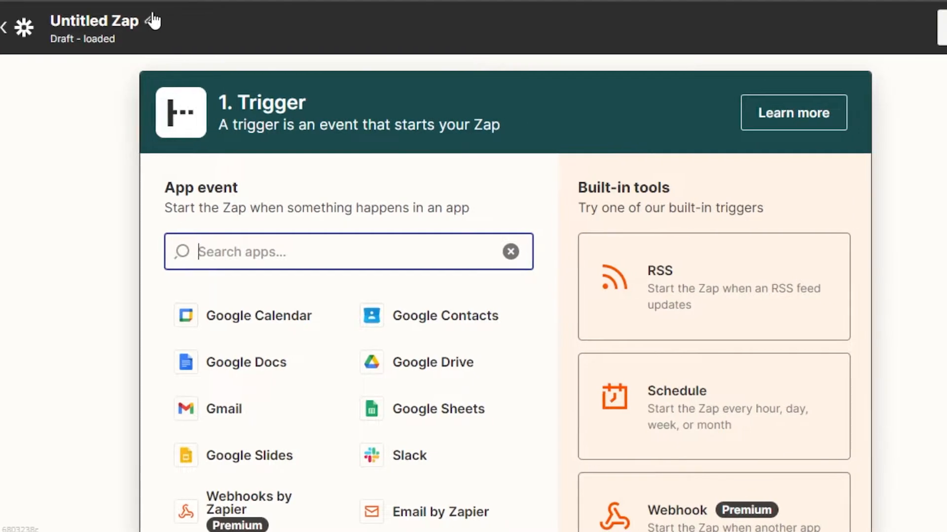
pyautogui.click(154, 21)
pyautogui.press('BackSpace')
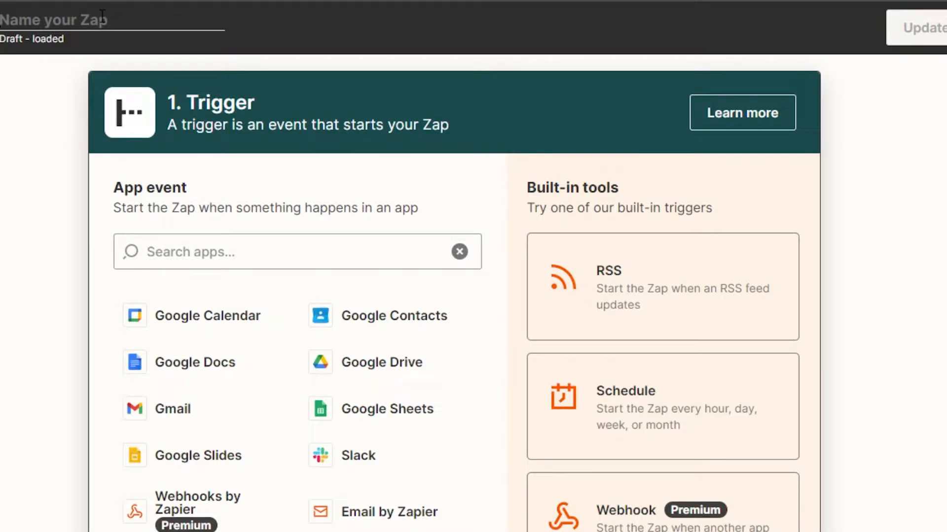
pyautogui.write('test work')
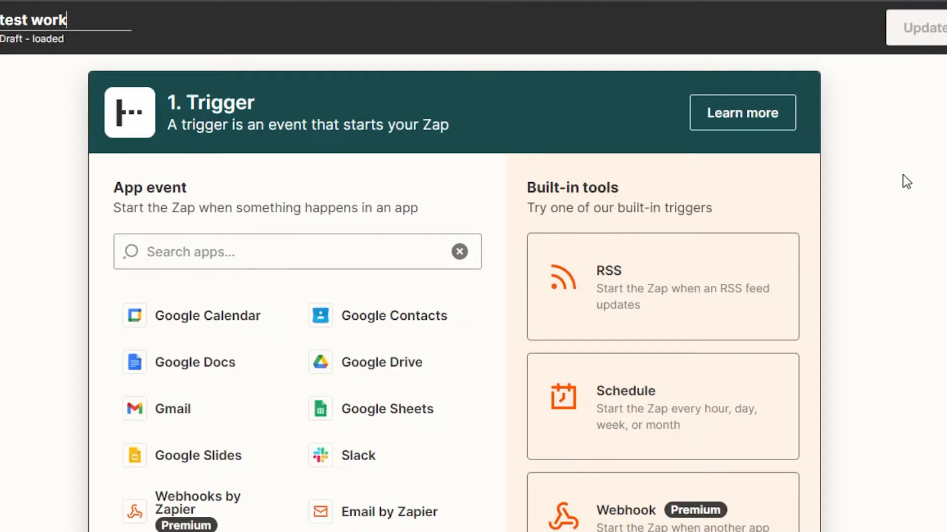
# - Set Google Calendar as the app that triggers the Zap
pyautogui.scroll(-5, 906, 181)
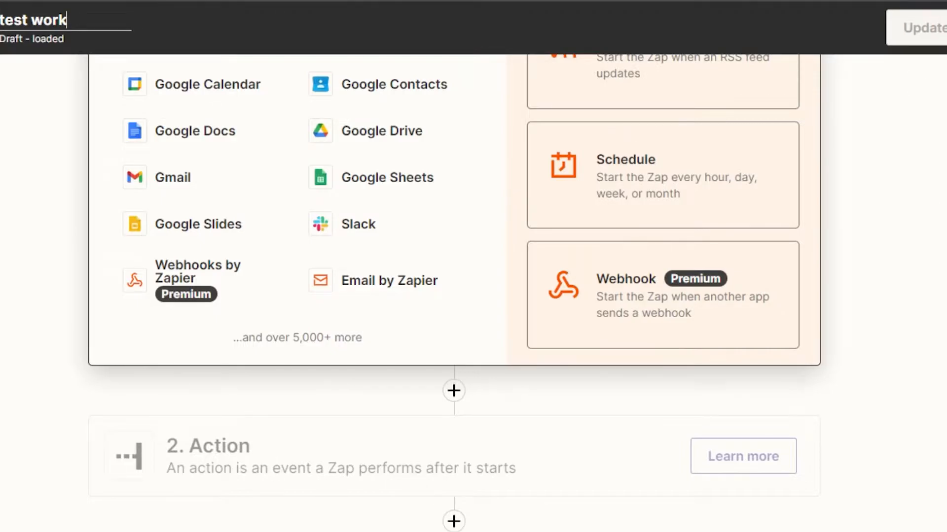
pyautogui.scroll(4, 354, 114)
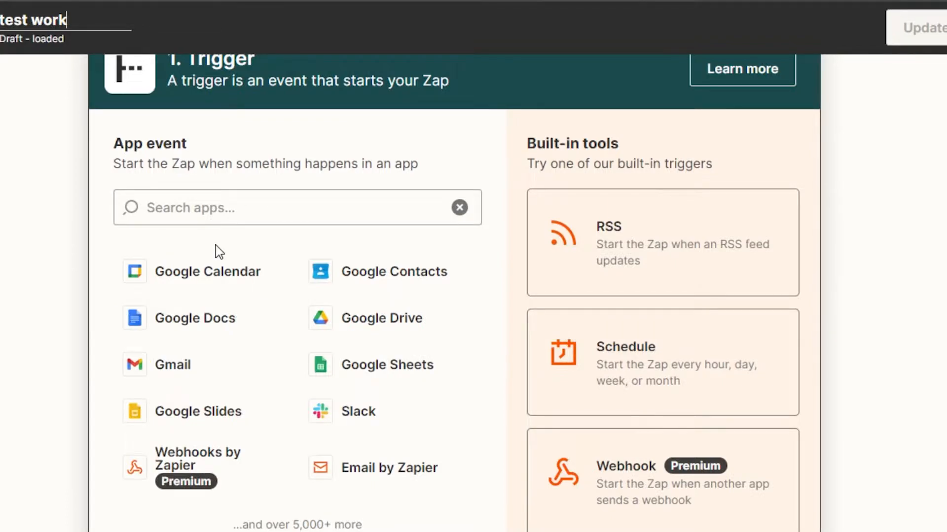
pyautogui.click(213, 278)
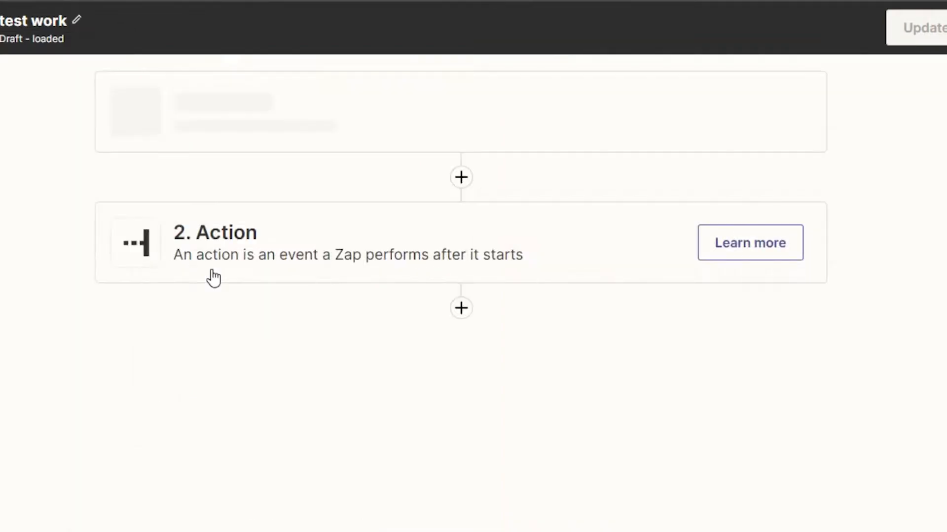
pyautogui.click(770, 264)
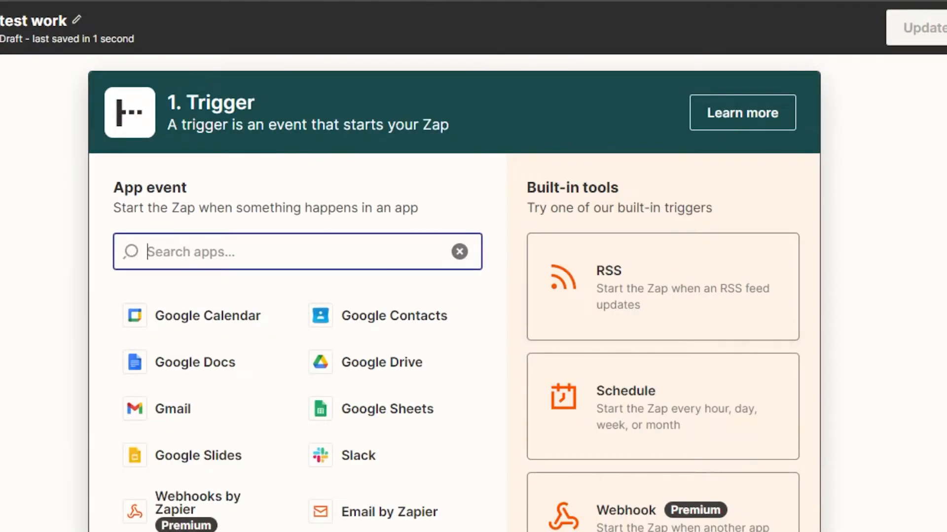
pyautogui.click(247, 322)
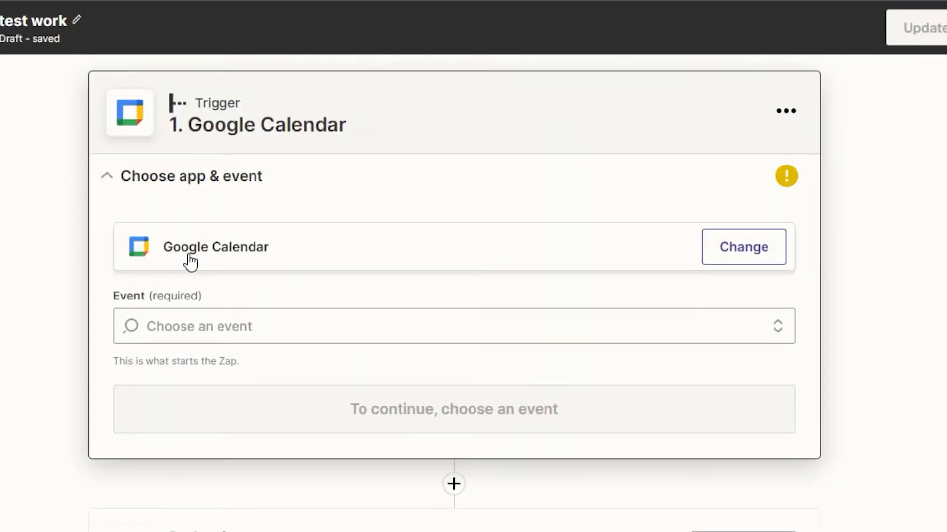
# - Set the Google Calendar trigger event to Event Start and proceed to the account selection
pyautogui.click(226, 325)
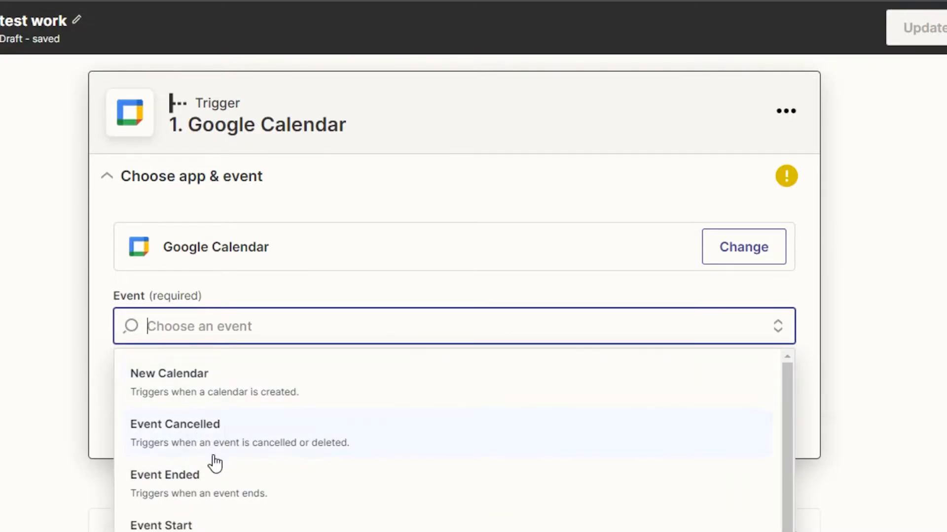
pyautogui.scroll(-3, 927, 227)
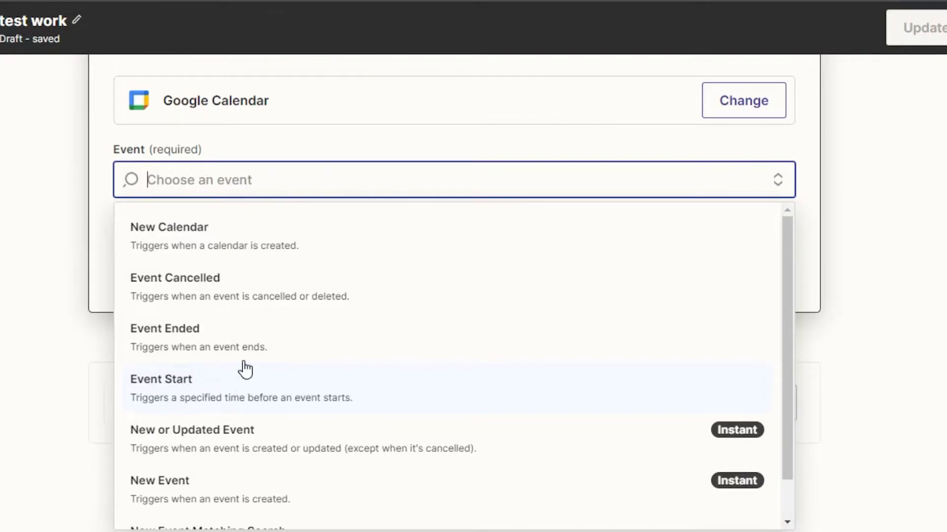
pyautogui.click(263, 386)
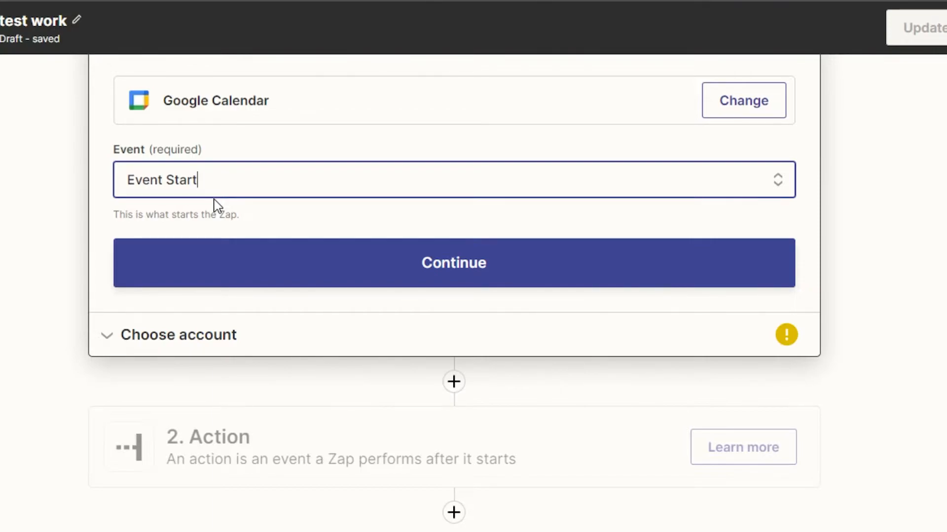
pyautogui.click(348, 266)
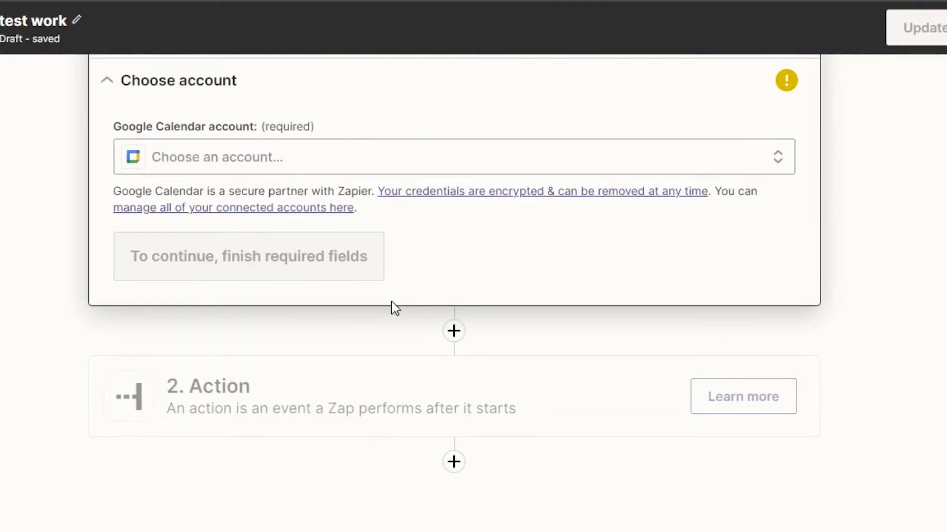
# - Select the already connected personal Google Calendar account for the trigger and continue to its setup
pyautogui.click(365, 161)
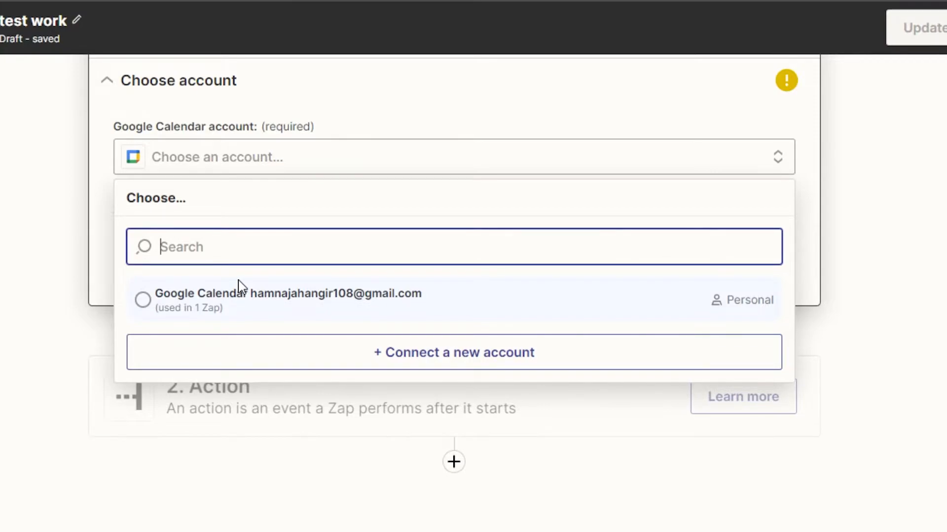
pyautogui.click(145, 310)
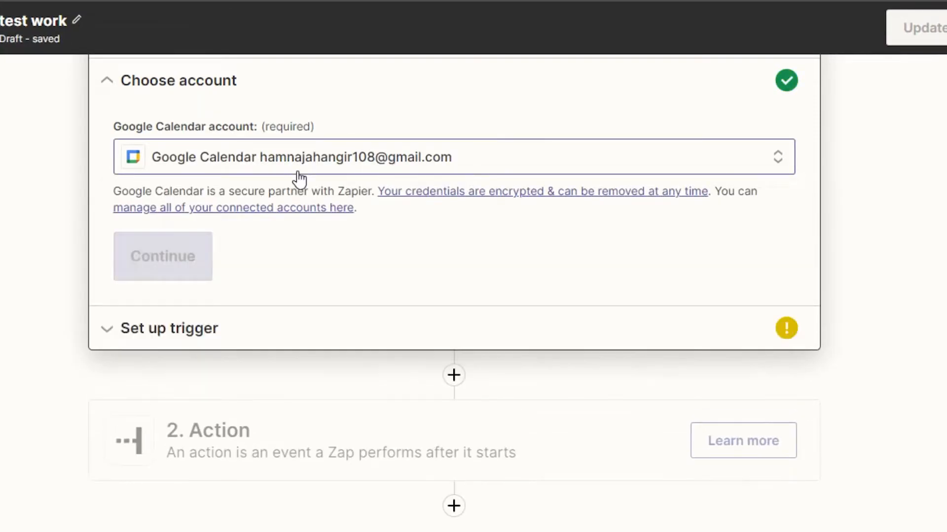
pyautogui.click(191, 278)
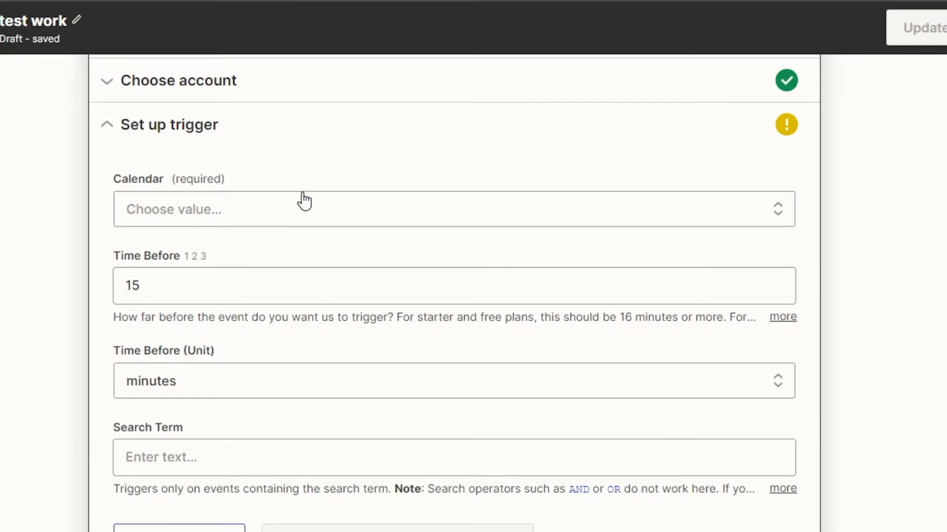
# - Choose the account owner's calendar as the calendar the trigger watches
pyautogui.scroll(-3, 454, 293)
pyautogui.scroll(3, 454, 293)
pyautogui.scroll(-1, 454, 293)
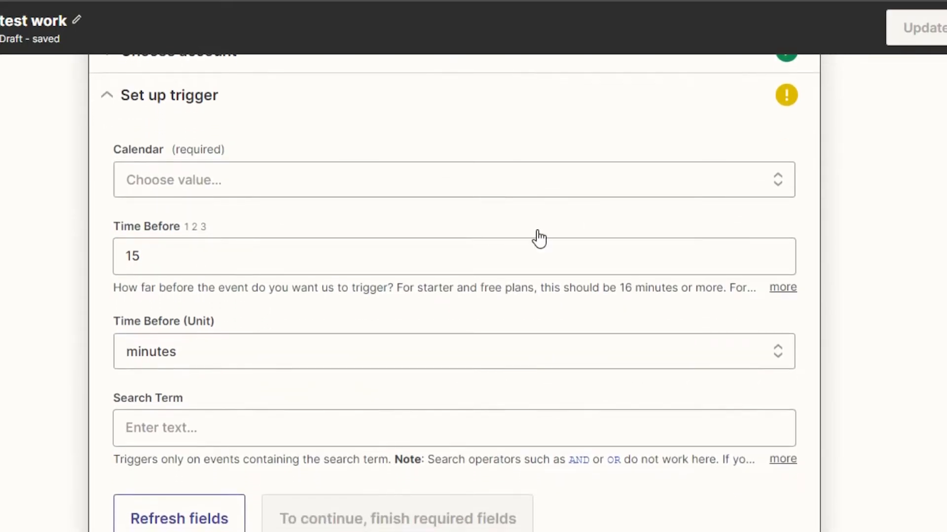
pyautogui.click(221, 181)
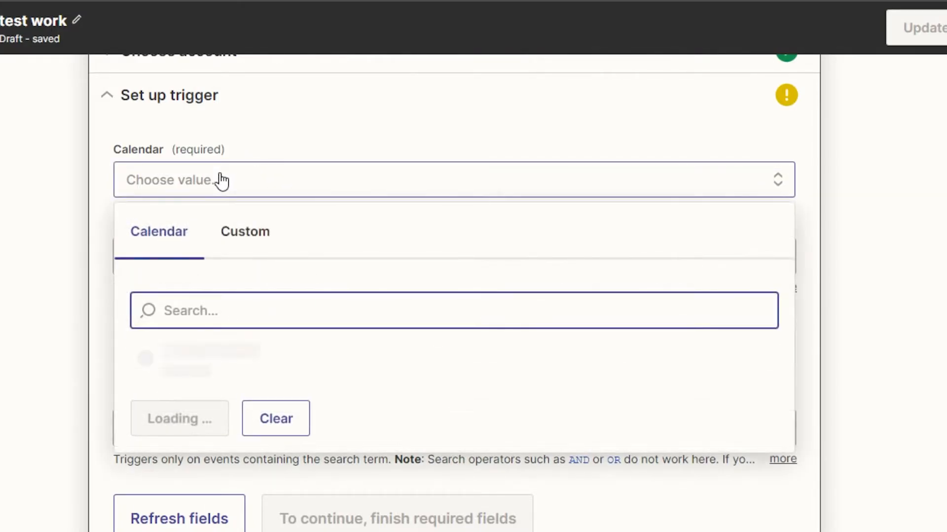
pyautogui.click(145, 470)
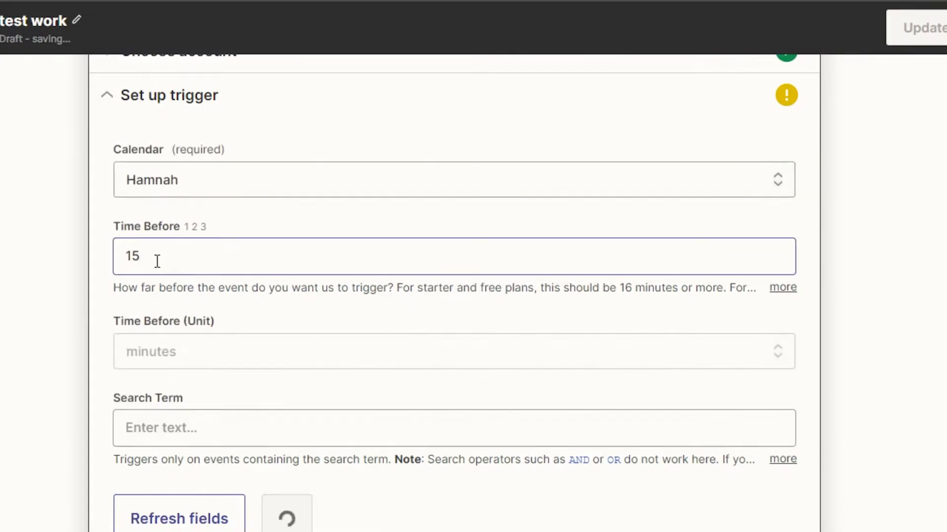
# - Limit the trigger to events containing the search term "meeting" and complete the trigger setup
pyautogui.click(149, 258)
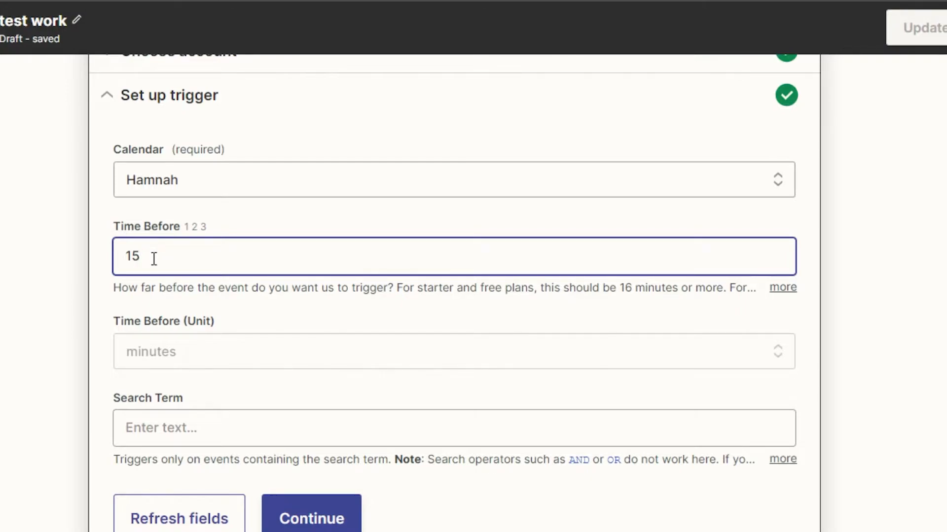
pyautogui.click(186, 358)
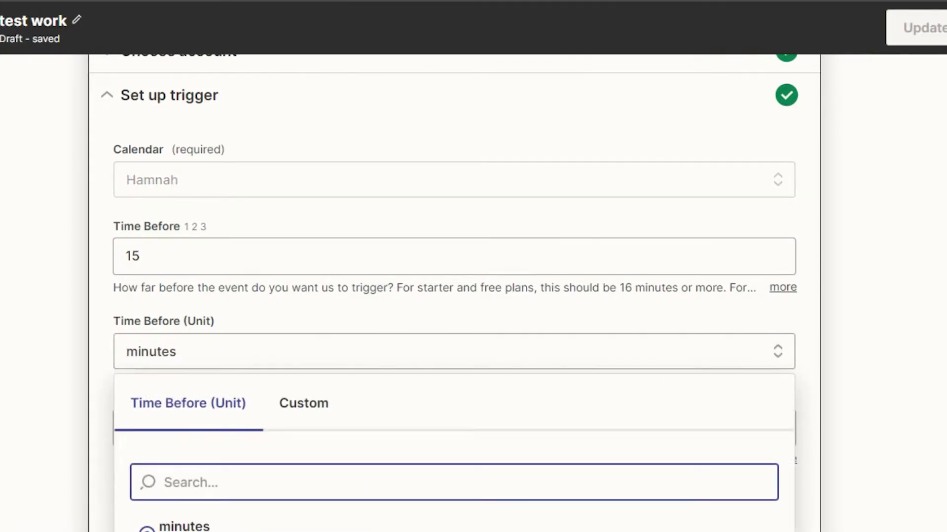
pyautogui.click(178, 330)
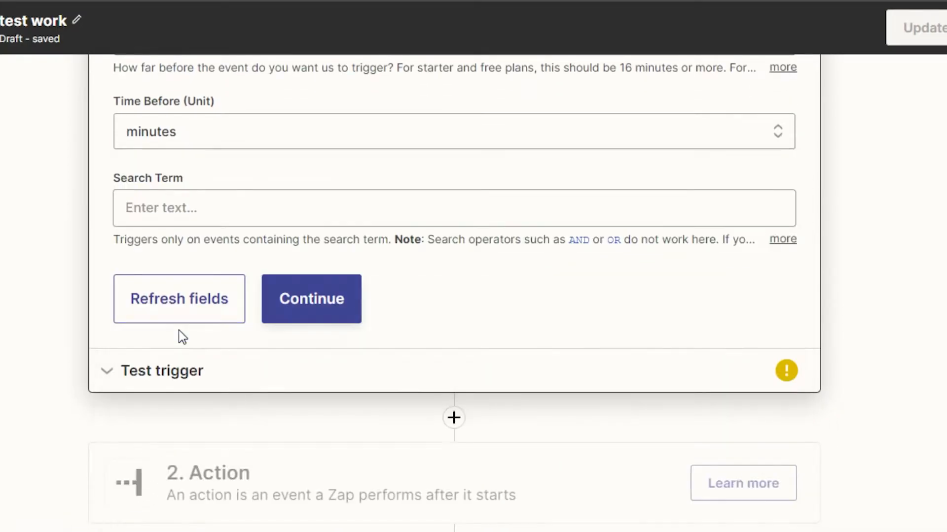
pyautogui.click(162, 218)
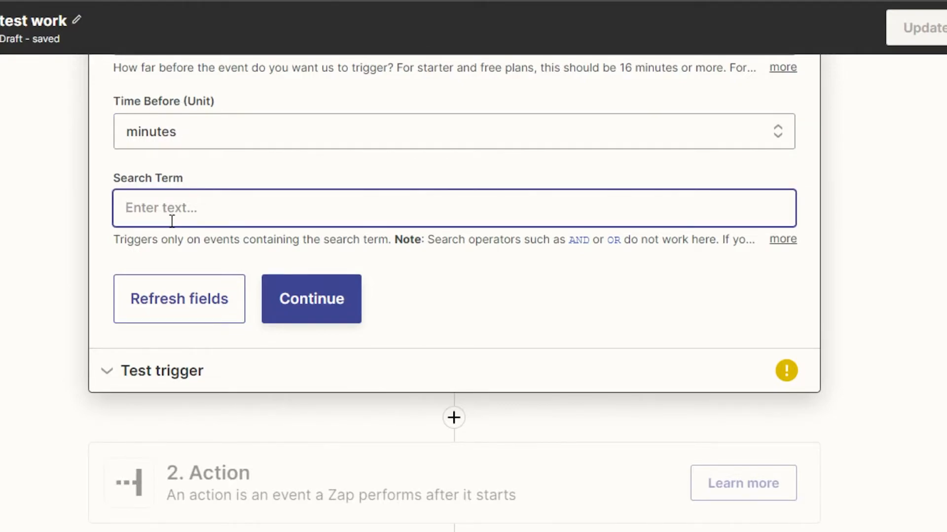
pyautogui.write('meeting')
pyautogui.click(296, 296)
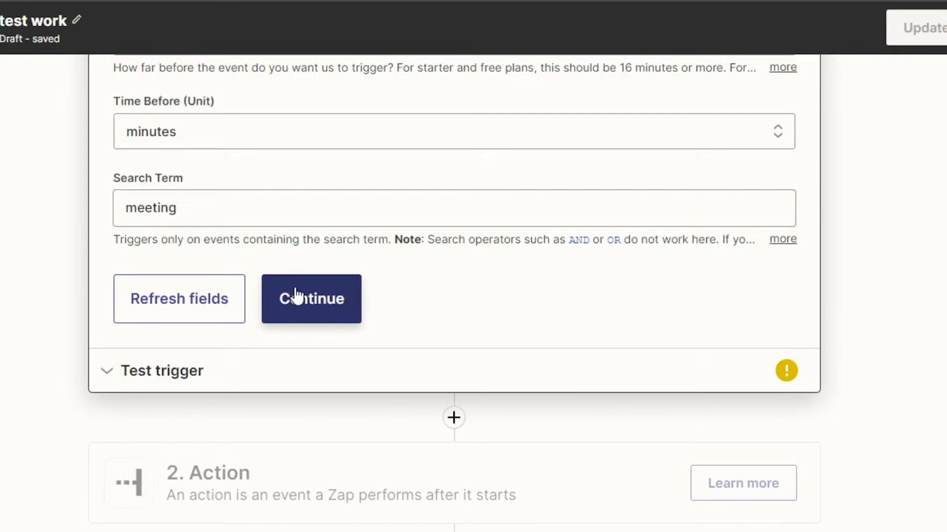
pyautogui.click(304, 305)
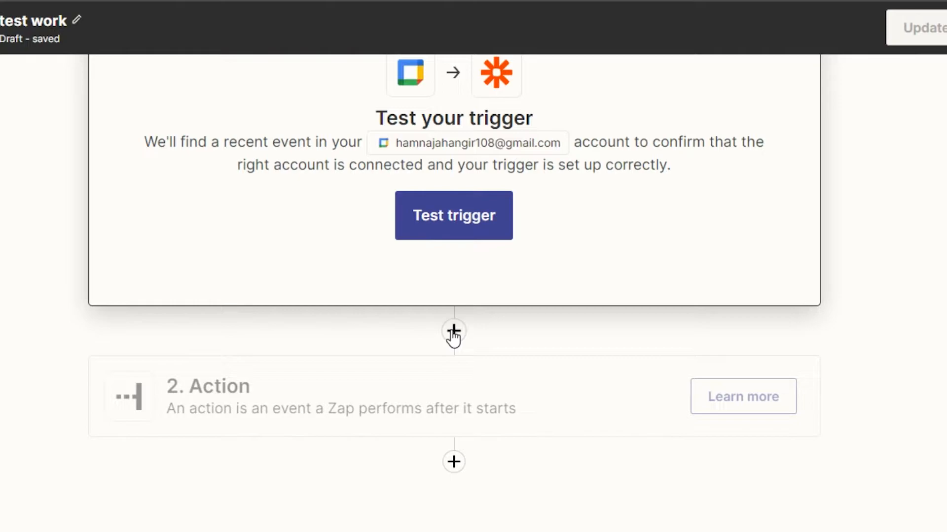
# - Set the Zap's second step to Gmail with Send Email as the action event
pyautogui.click(446, 423)
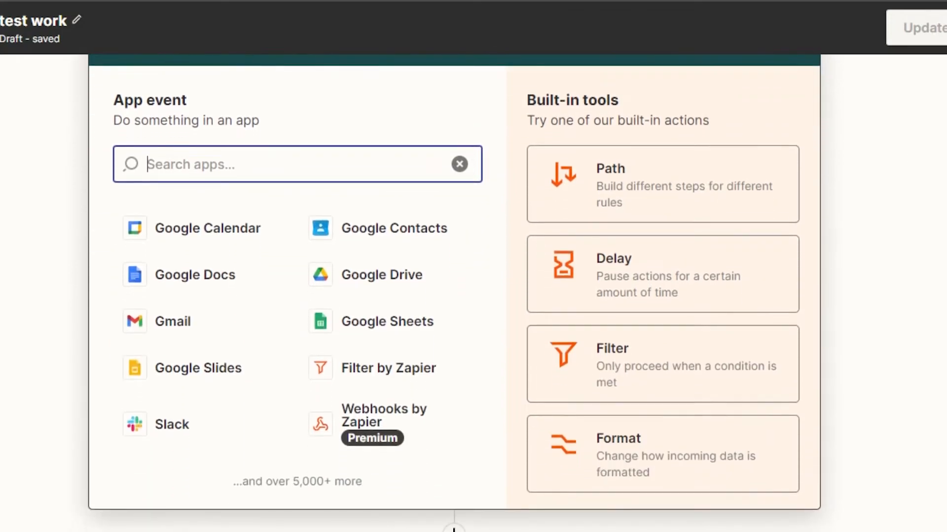
pyautogui.click(156, 327)
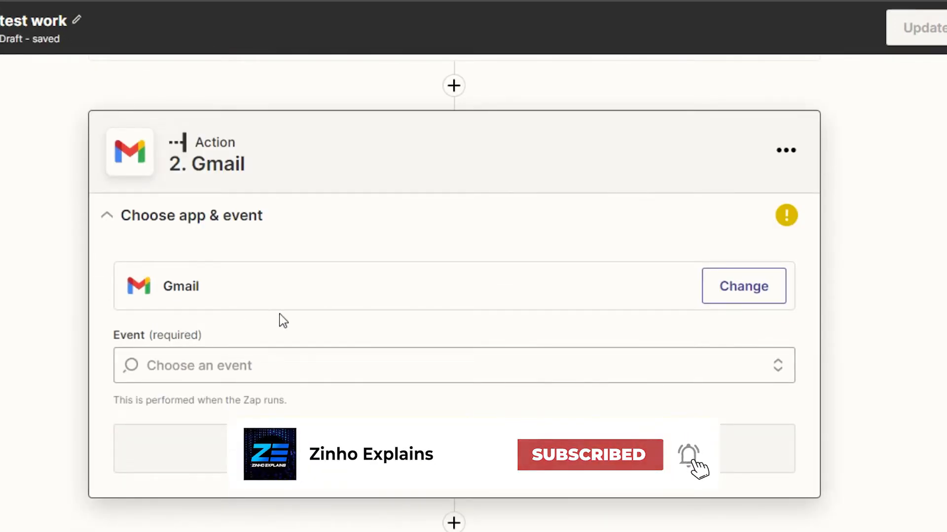
pyautogui.click(247, 371)
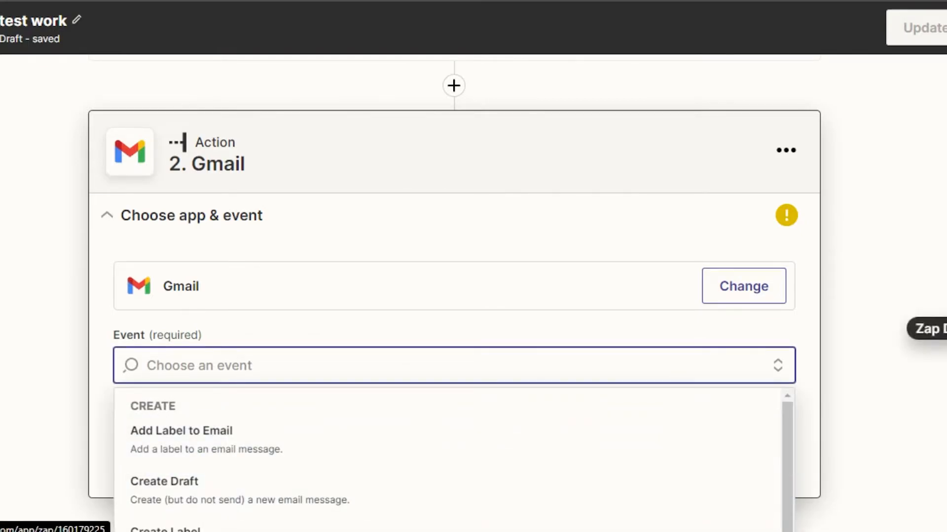
pyautogui.scroll(-3, 332, 249)
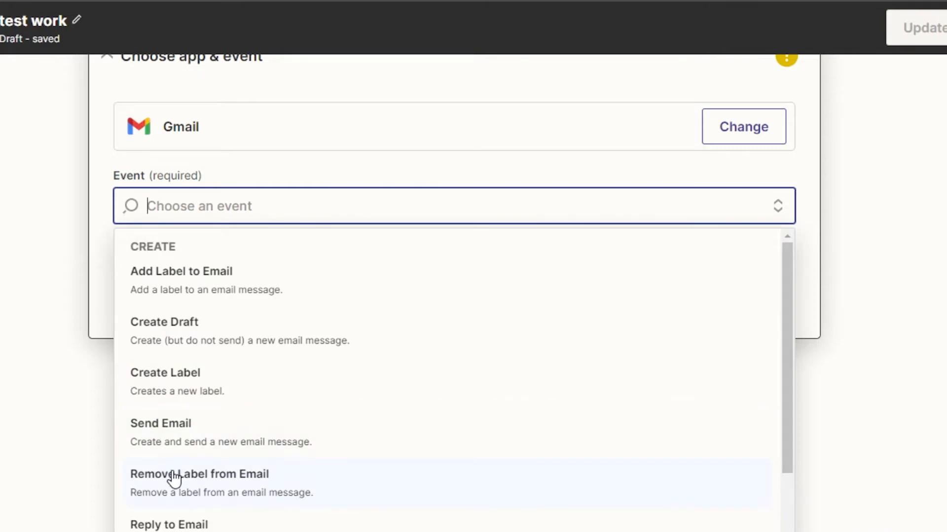
pyautogui.click(170, 429)
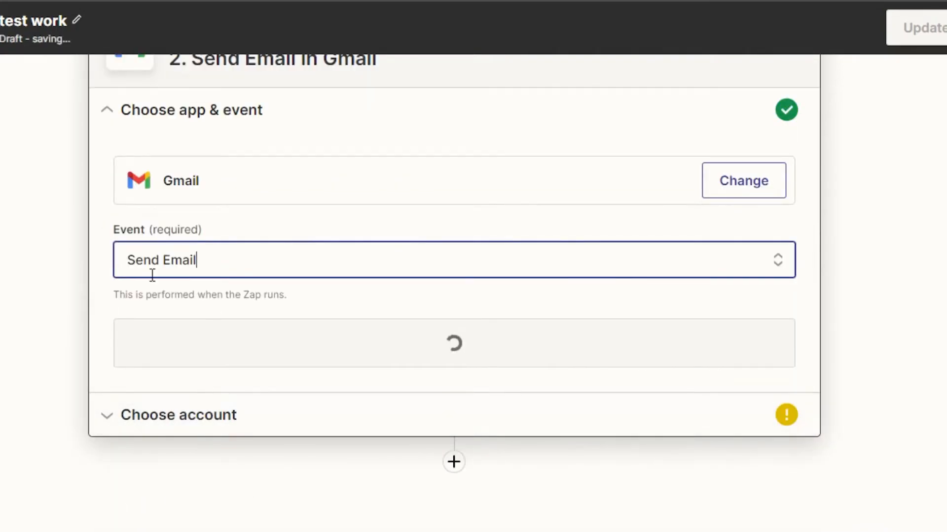
# - Connect the account owner's personal Gmail account through Google sign-in and continue to the action setup
pyautogui.click(269, 352)
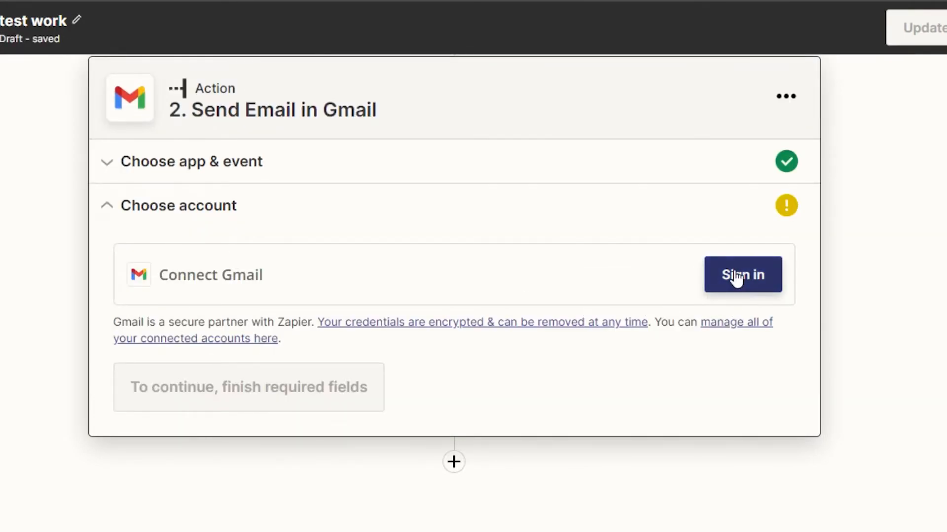
pyautogui.click(737, 277)
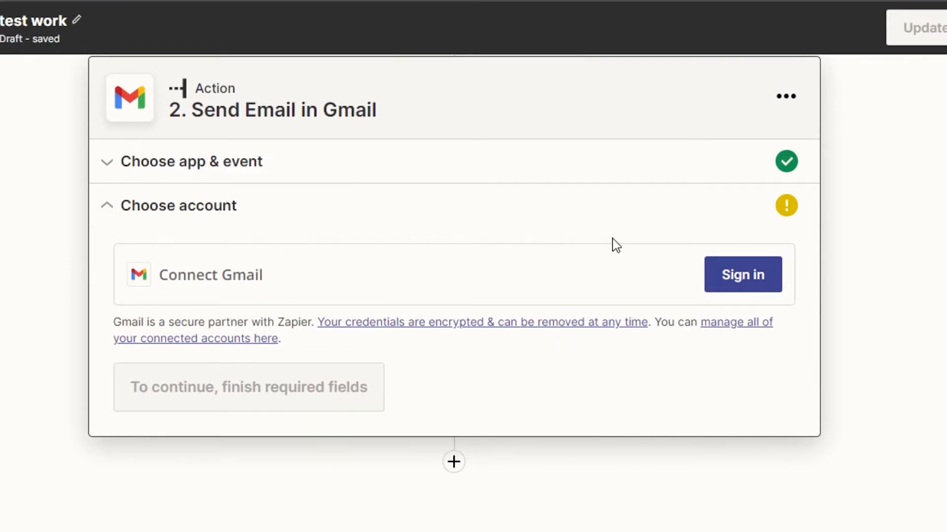
pyautogui.click(756, 286)
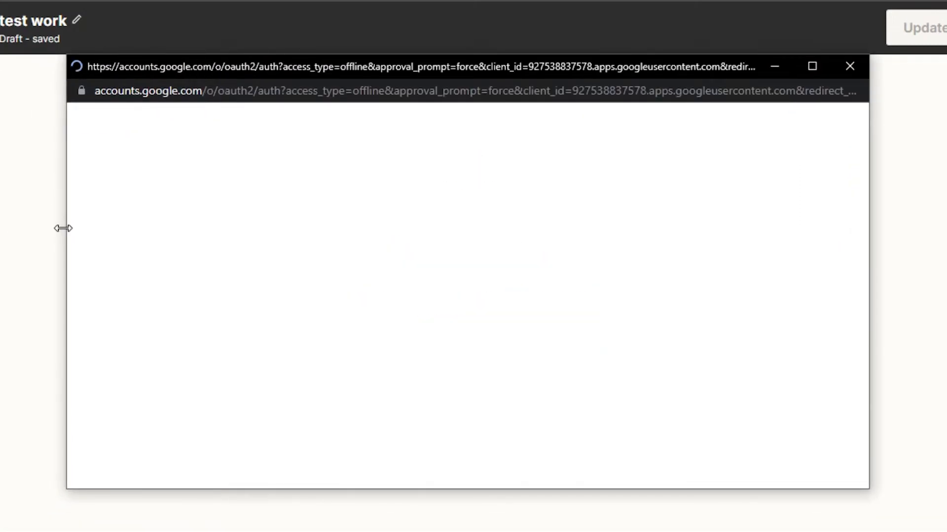
pyautogui.moveTo(69, 228); pyautogui.dragTo(318, 222)
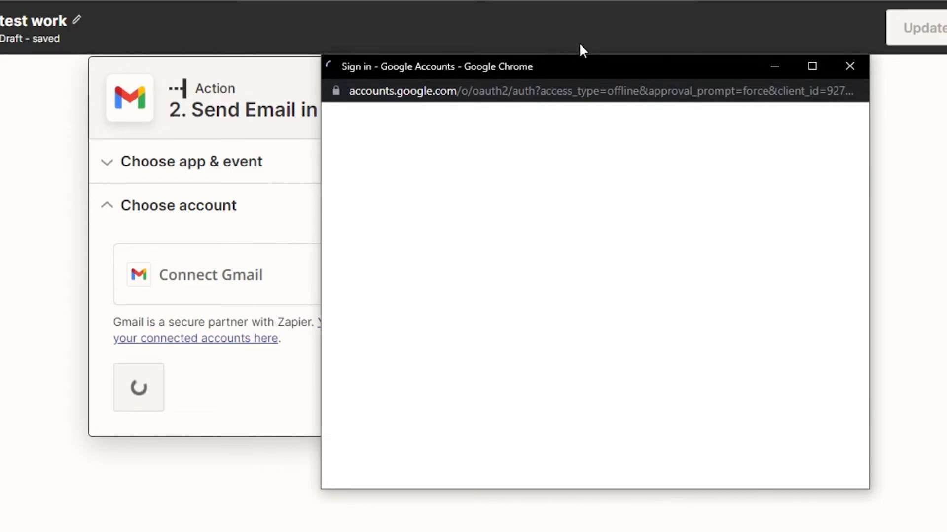
pyautogui.moveTo(607, 68); pyautogui.dragTo(463, 41)
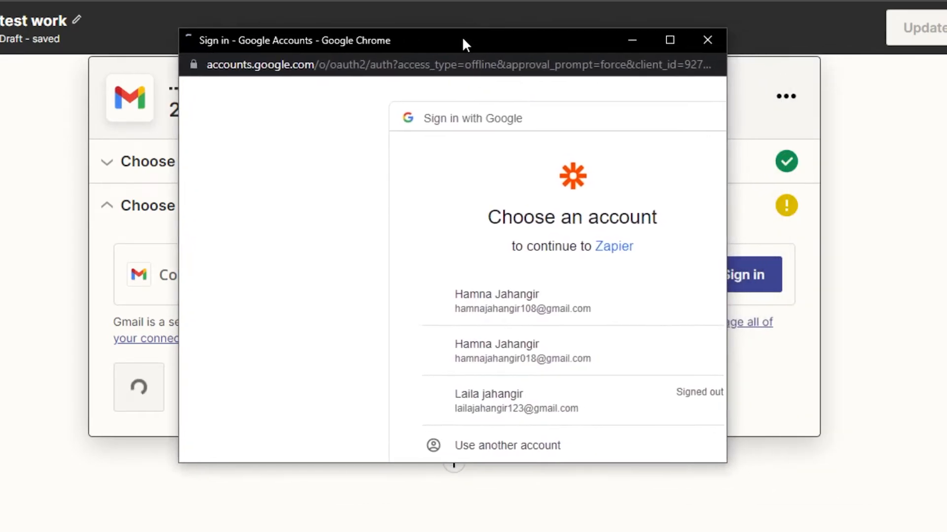
pyautogui.click(444, 302)
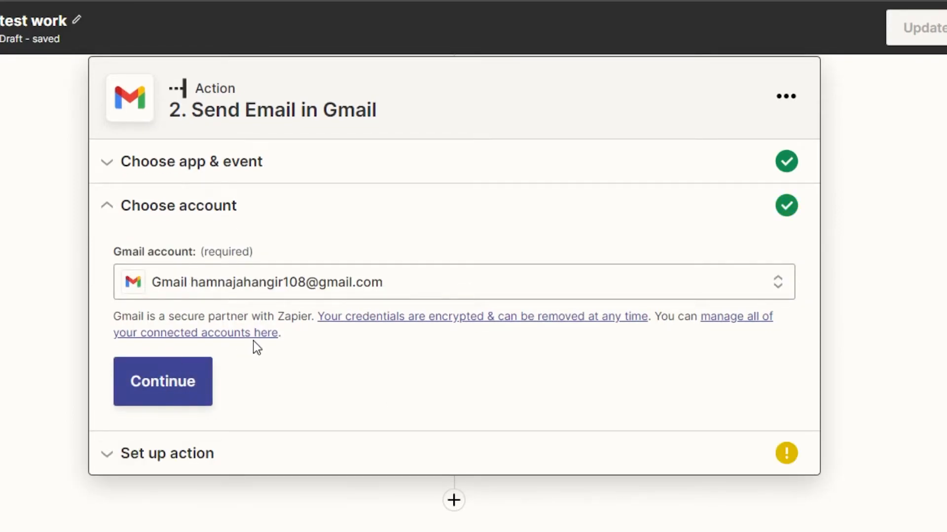
pyautogui.click(163, 402)
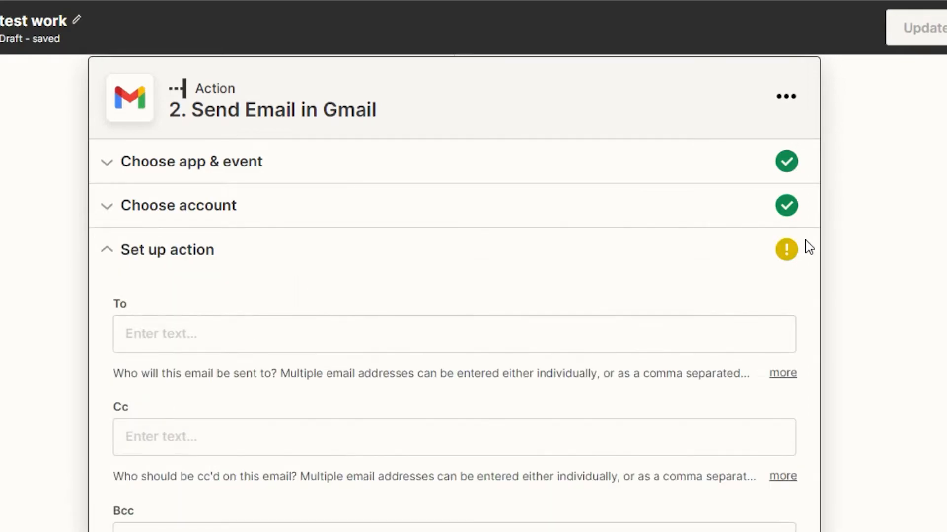
# - Examine the To and Cc fields of the email action and the data each one can insert
pyautogui.click(210, 343)
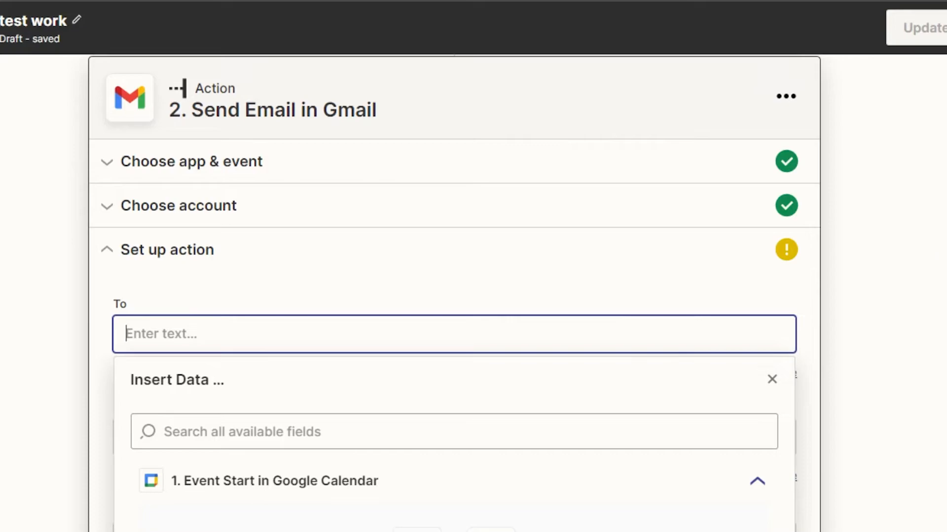
pyautogui.scroll(-3, 454, 293)
pyautogui.scroll(2, 454, 294)
pyautogui.scroll(-1, 453, 293)
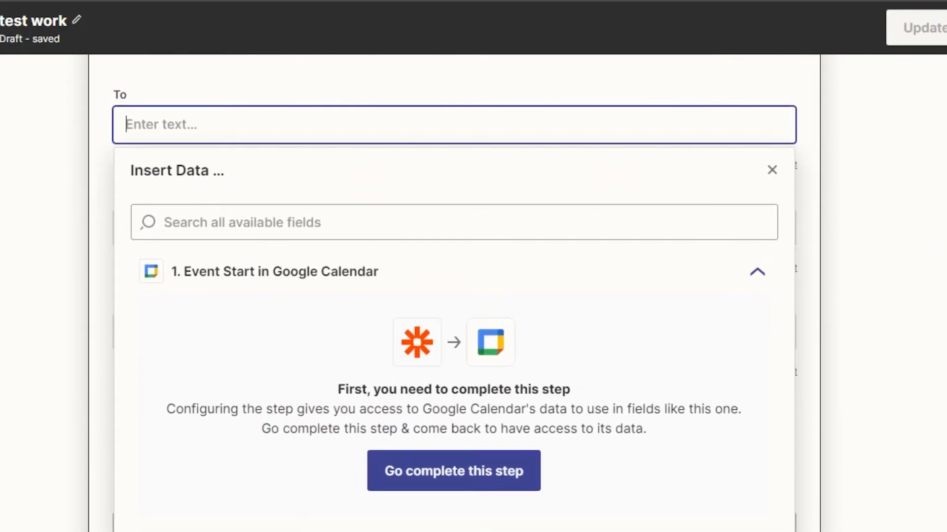
pyautogui.click(903, 298)
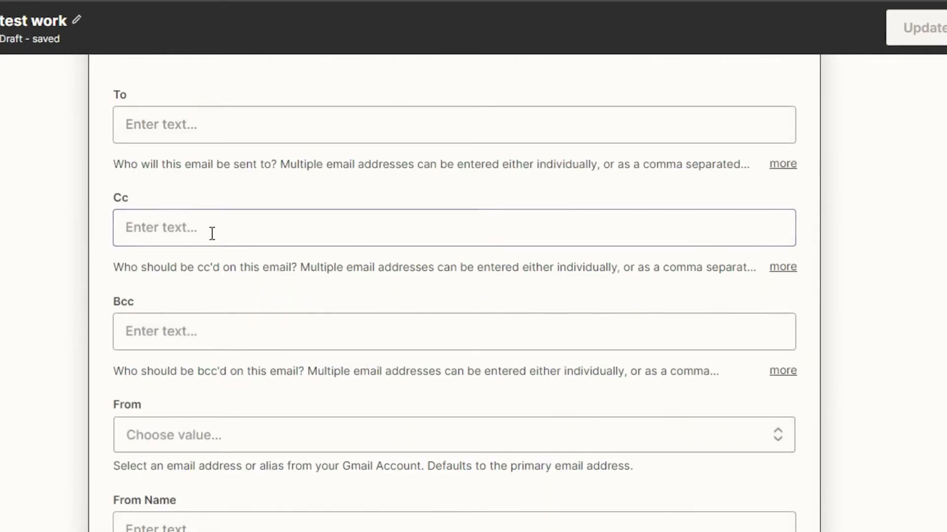
pyautogui.click(243, 238)
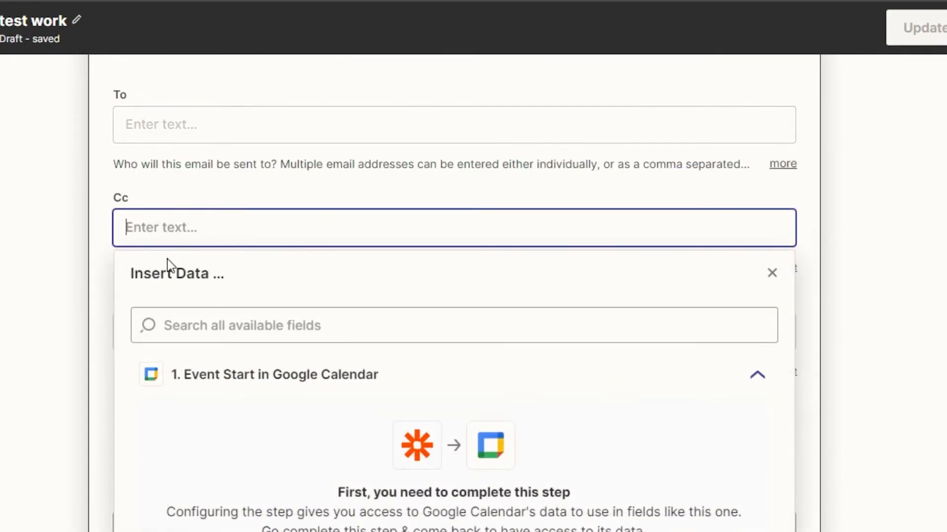
pyautogui.click(81, 325)
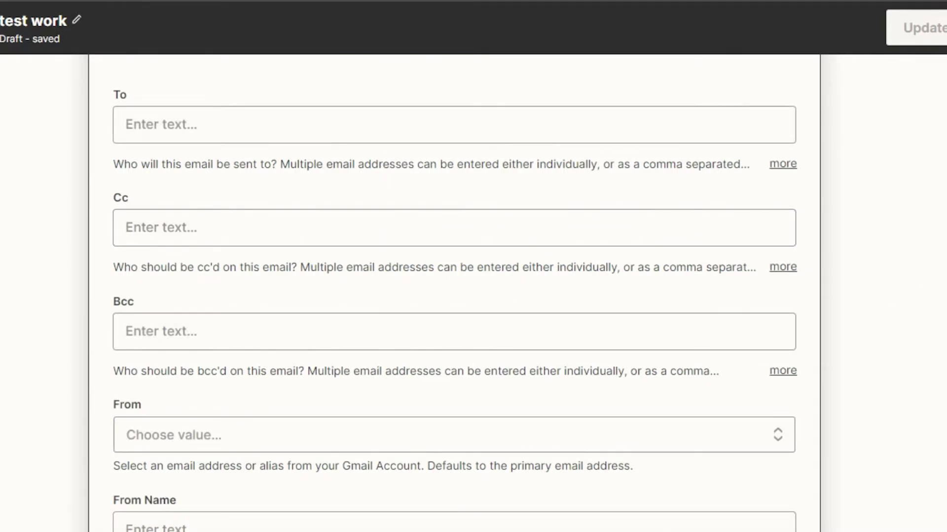
# - Choose the connected Gmail address as the email's From address
pyautogui.scroll(-5, 454, 296)
pyautogui.click(501, 181)
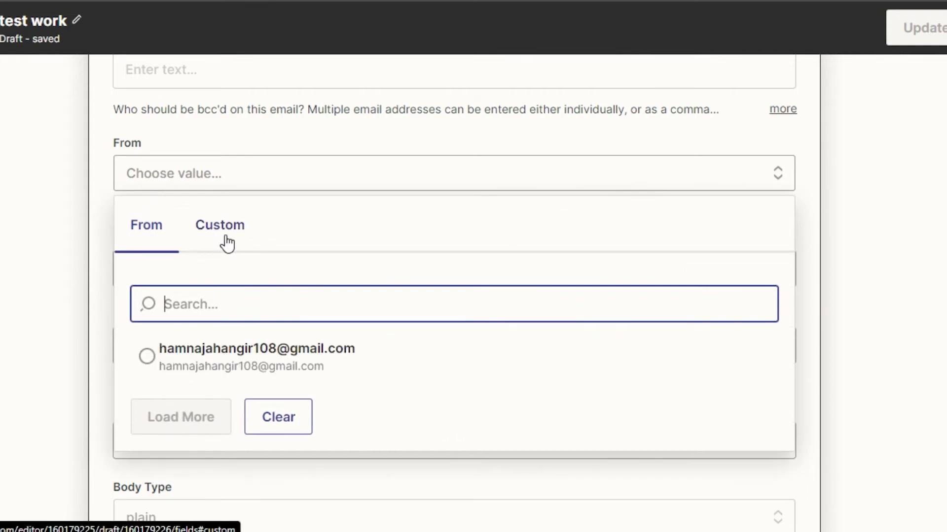
pyautogui.click(144, 357)
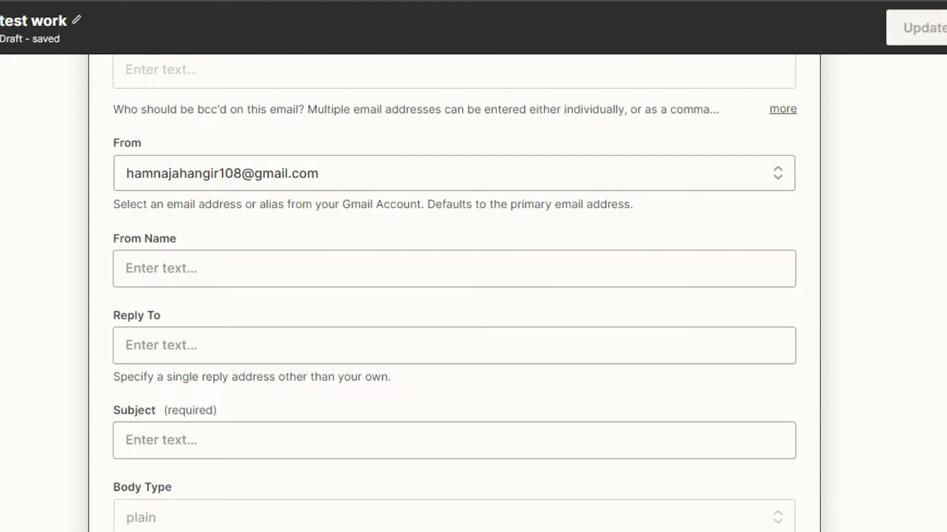
# - Set the email subject to "meeting starting in 15" and check the available body types, keeping plain
pyautogui.scroll(-5, 487, 283)
pyautogui.click(230, 169)
pyautogui.write('meeting starting in 15')
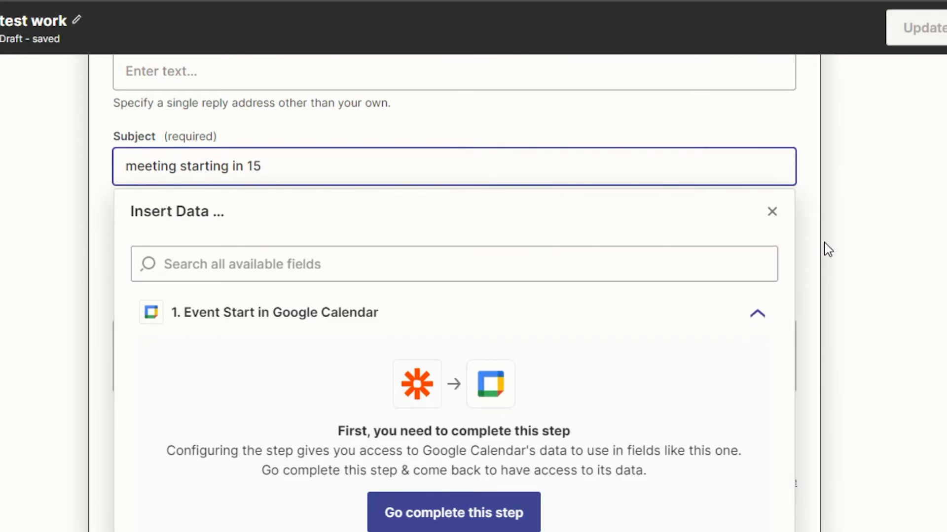
pyautogui.click(862, 225)
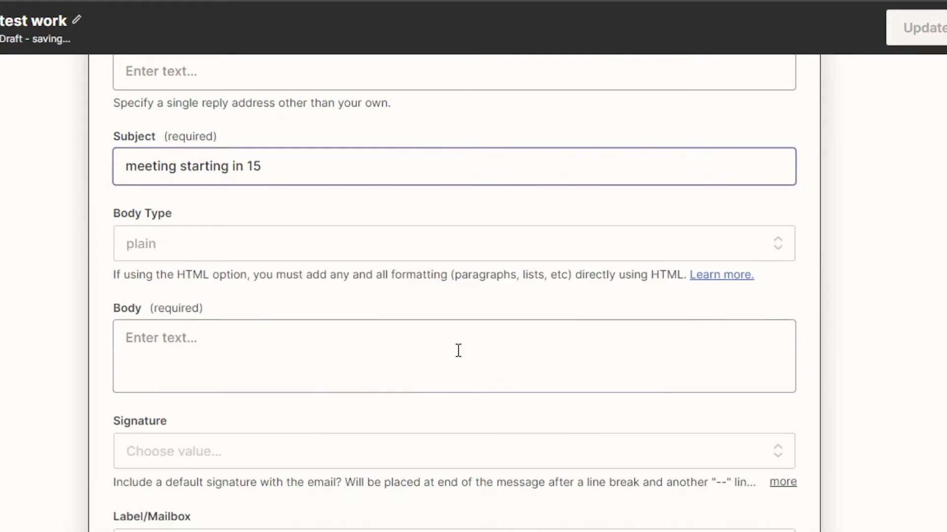
pyautogui.click(180, 251)
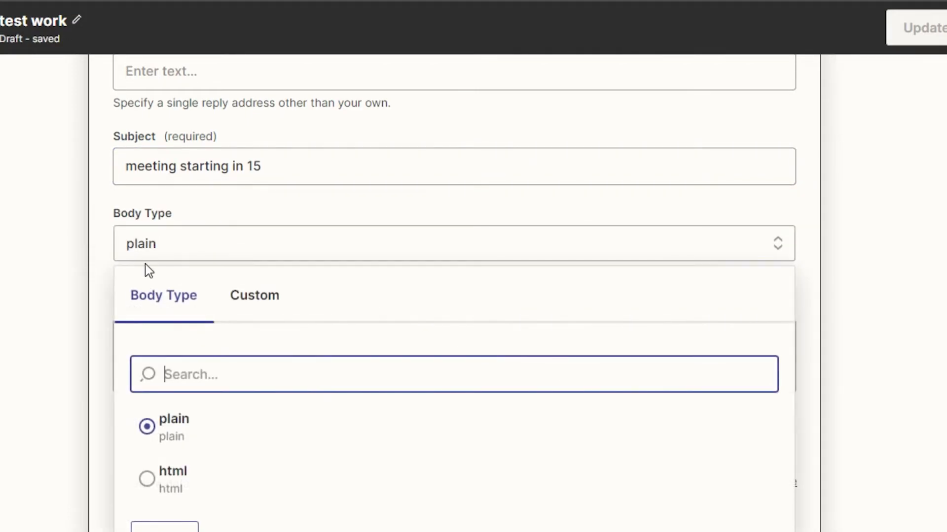
pyautogui.click(885, 279)
# - Write "the meeting is starting , kindly join" as the email body
pyautogui.moveTo(105, 318); pyautogui.dragTo(122, 331)
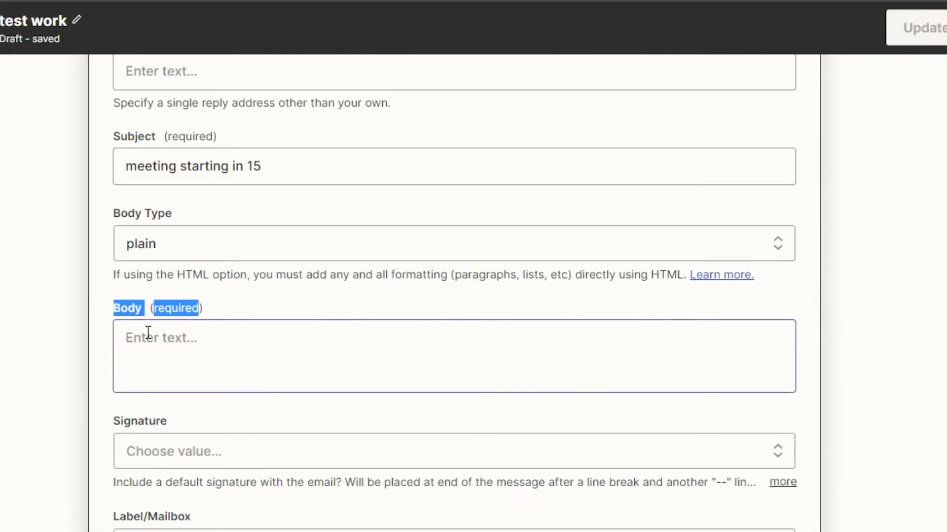
pyautogui.click(148, 333)
pyautogui.write('descrip')
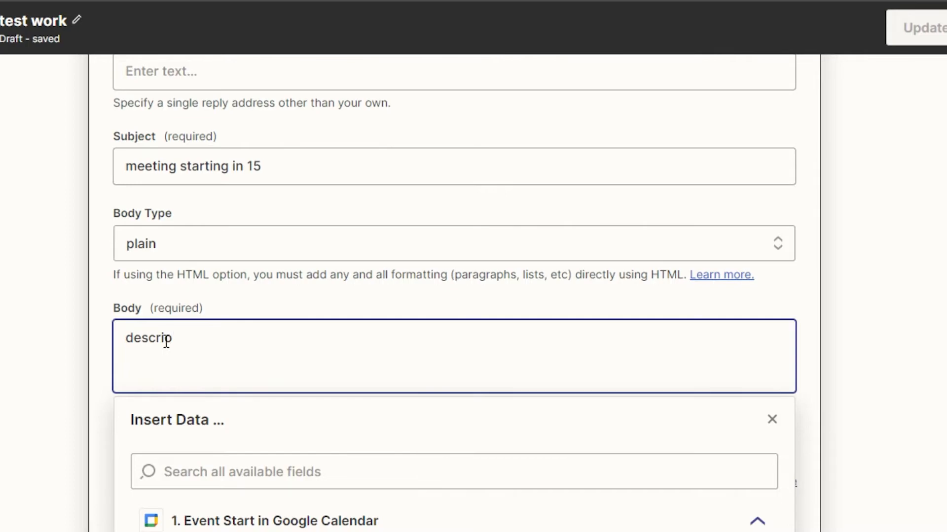
pyautogui.press('BackSpace')
pyautogui.press('BackSpace')
pyautogui.press('BackSpace')
pyautogui.press('BackSpace')
pyautogui.press('BackSpace')
pyautogui.press('BackSpace')
pyautogui.write('the meeting is starting , kindly join')
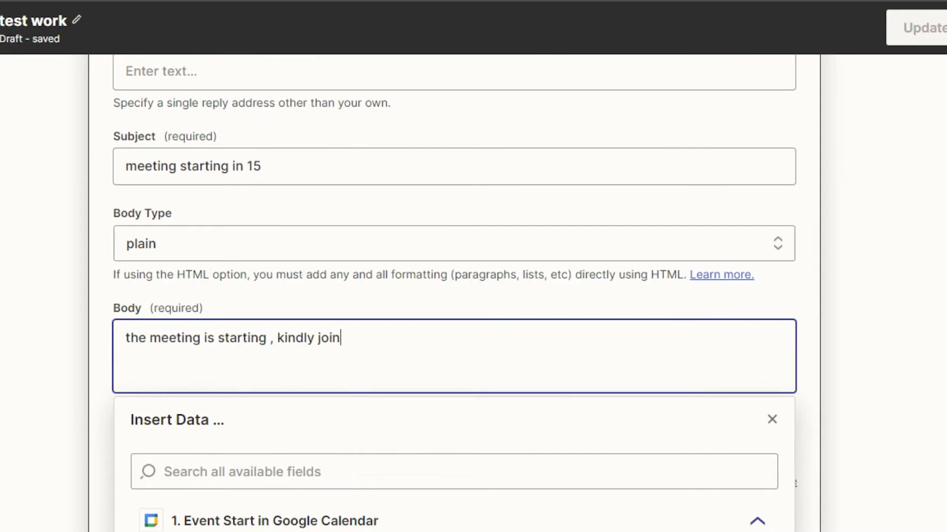
# - Leave the signature, label and attachments empty and complete the email action setup
pyautogui.scroll(-5, 371, 291)
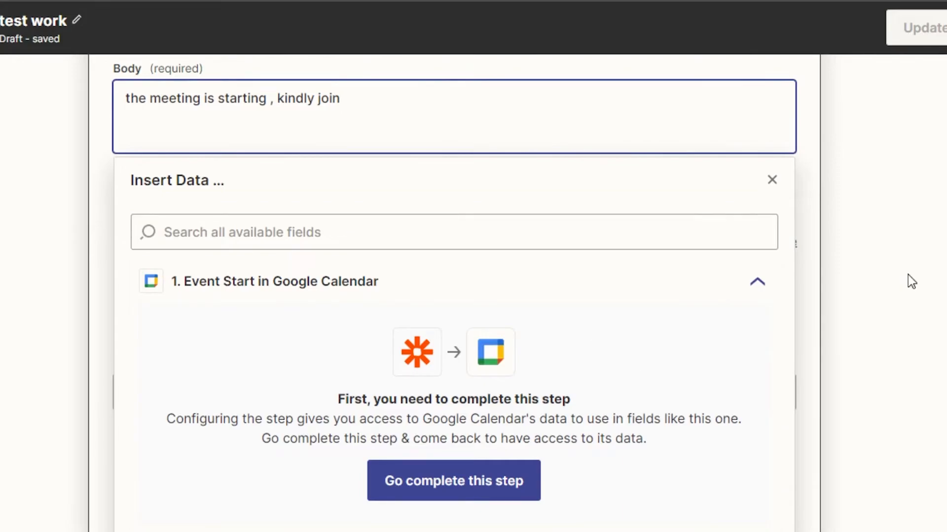
pyautogui.click(908, 274)
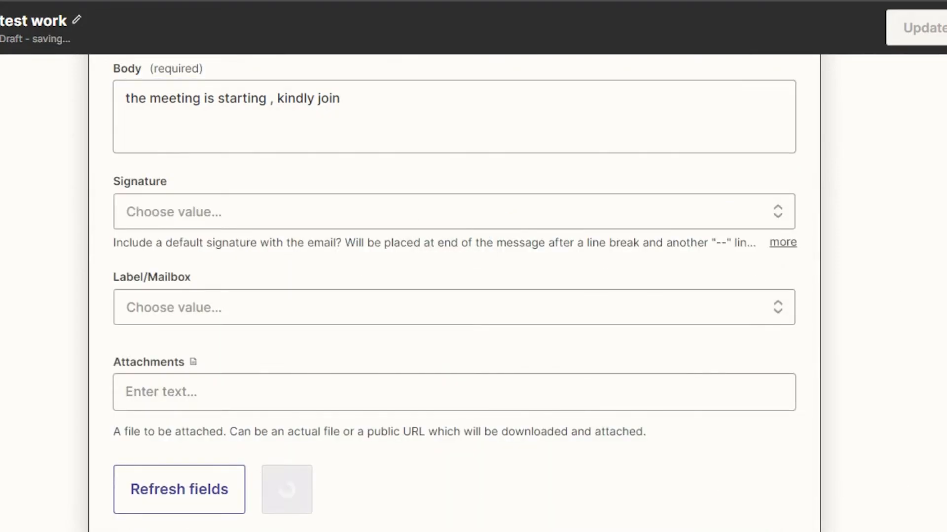
pyautogui.moveTo(907, 274); pyautogui.dragTo(331, 495)
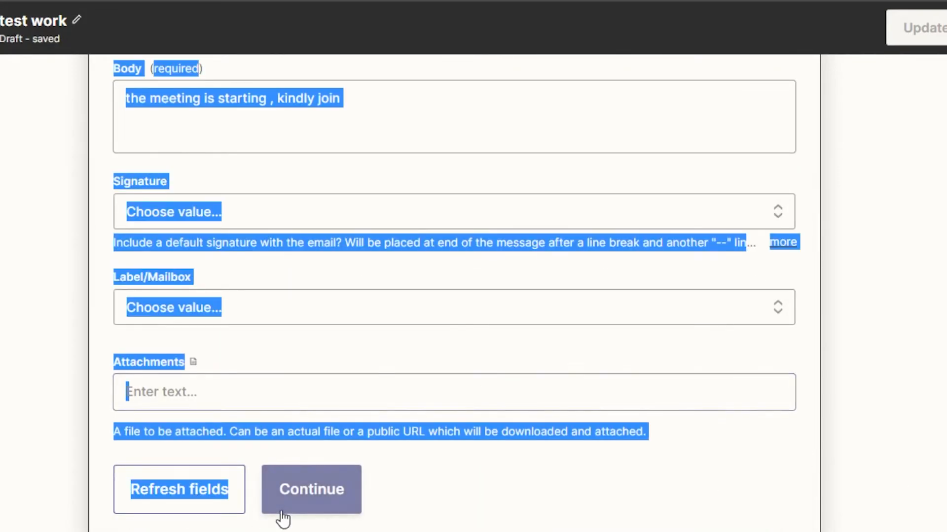
pyautogui.click(340, 491)
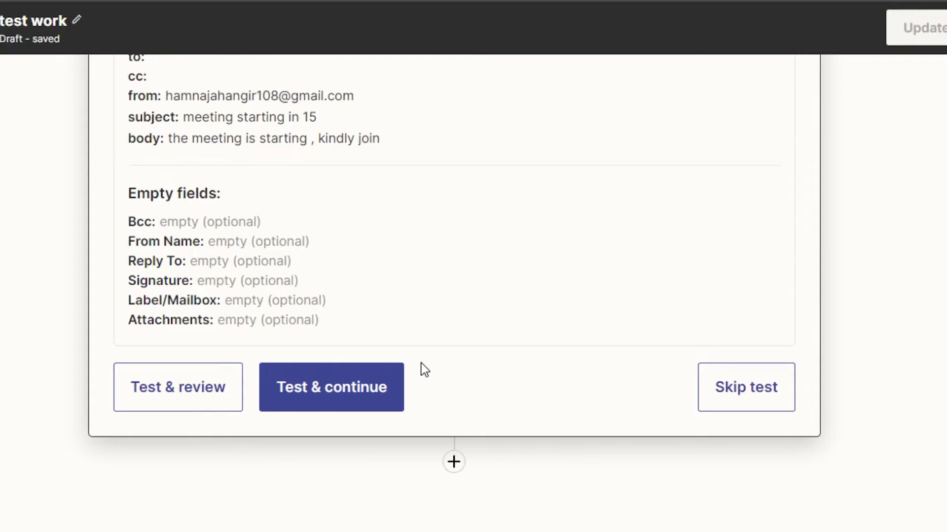
# - Review the Gmail action's summary, skip its test and close the action step
pyautogui.scroll(5, 444, 315)
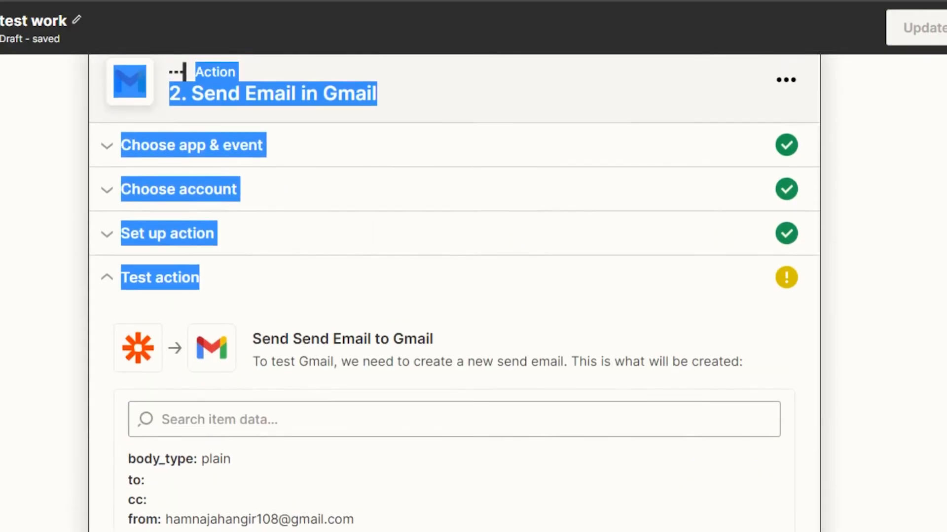
pyautogui.scroll(3, 930, 166)
pyautogui.click(929, 166)
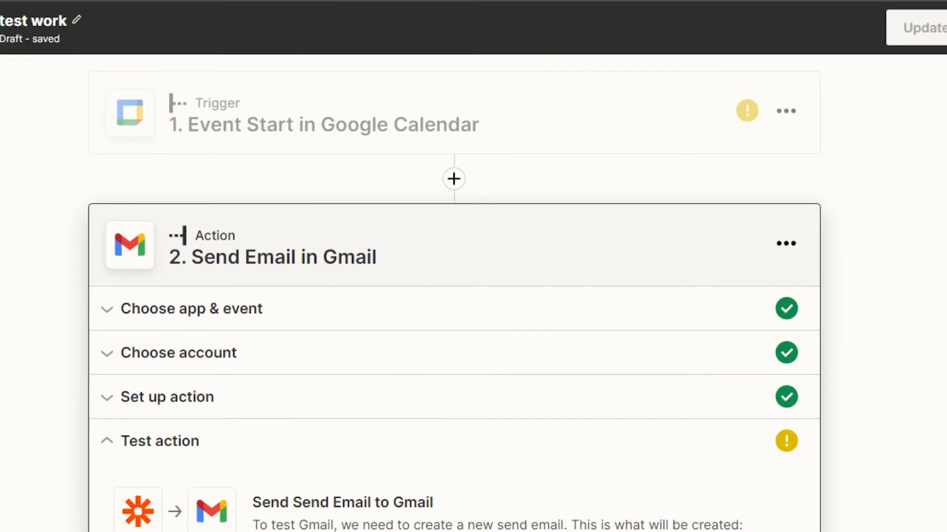
pyautogui.scroll(-10, 453, 296)
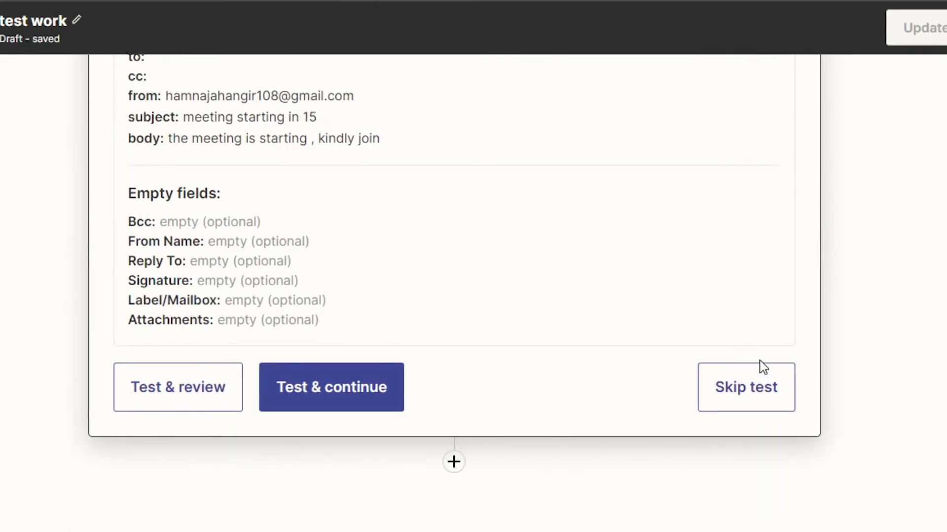
pyautogui.click(746, 391)
pyautogui.click(524, 323)
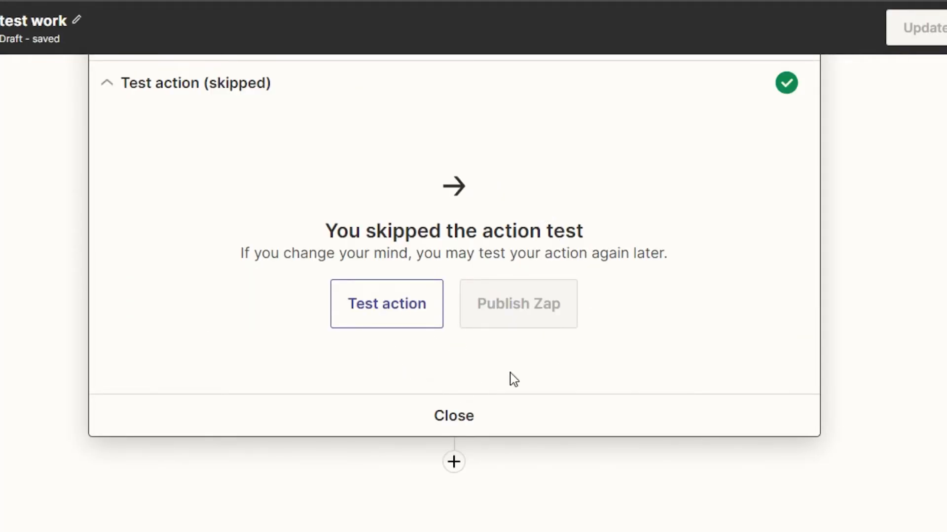
pyautogui.click(454, 418)
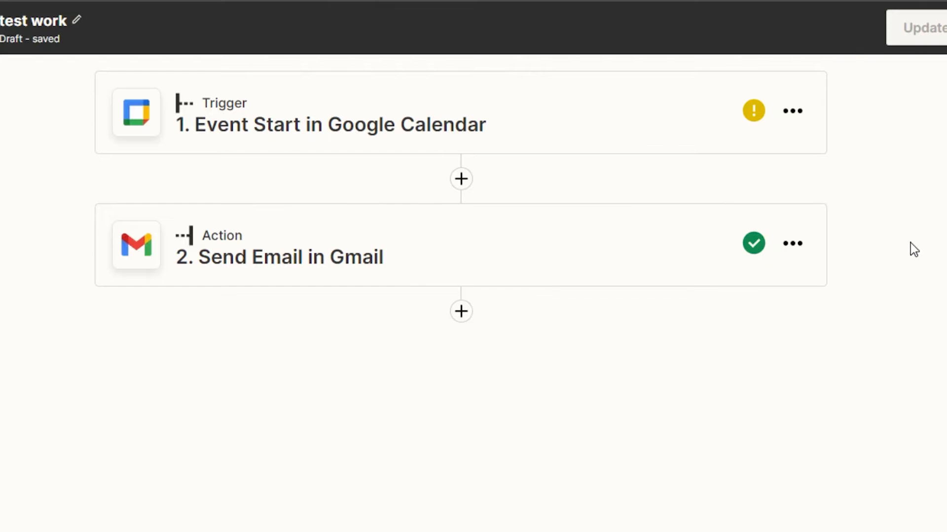
# - Leave the Zap editor and save the unpublished Zap as a draft
pyautogui.click(7, 28)
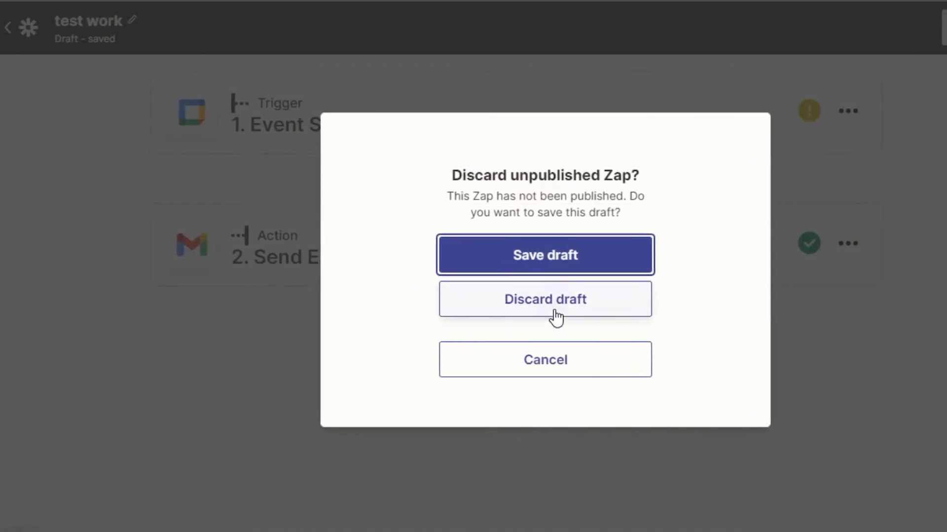
pyautogui.click(545, 256)
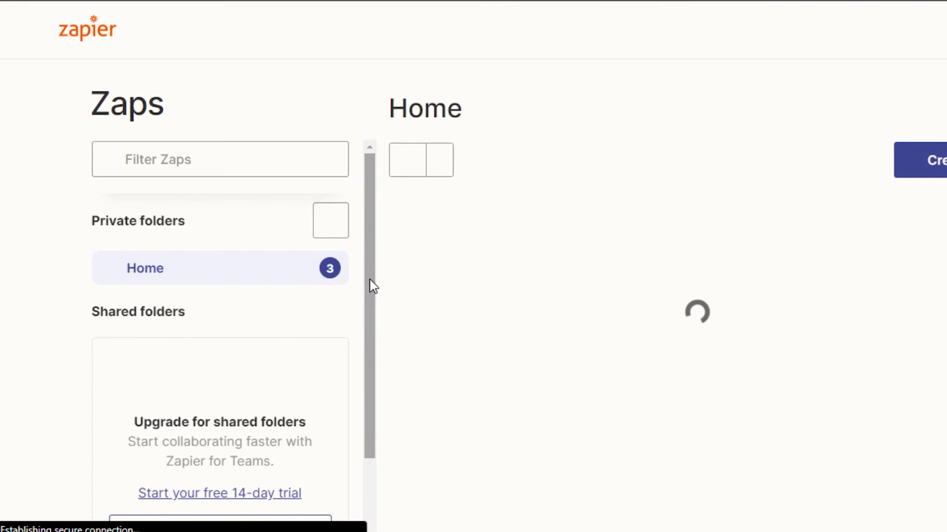
pyautogui.tripleClick(360, 333)
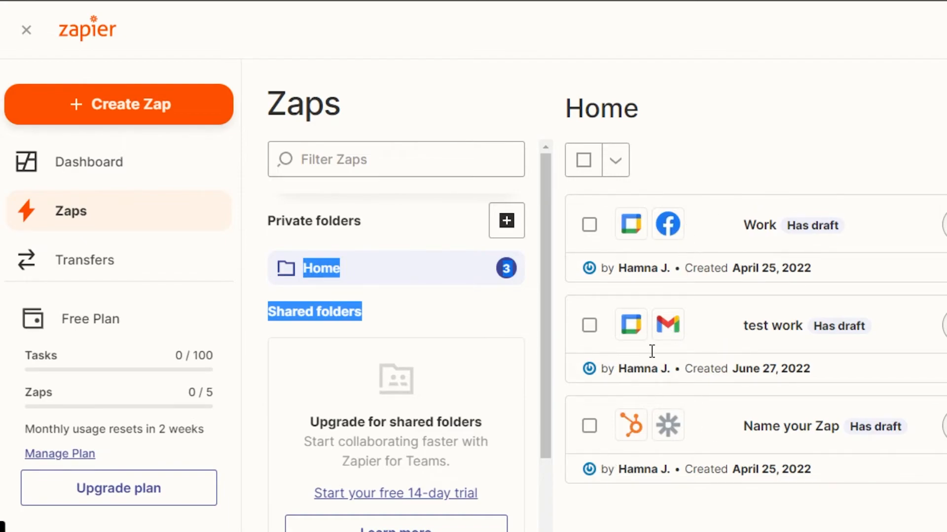
pyautogui.click(660, 76)
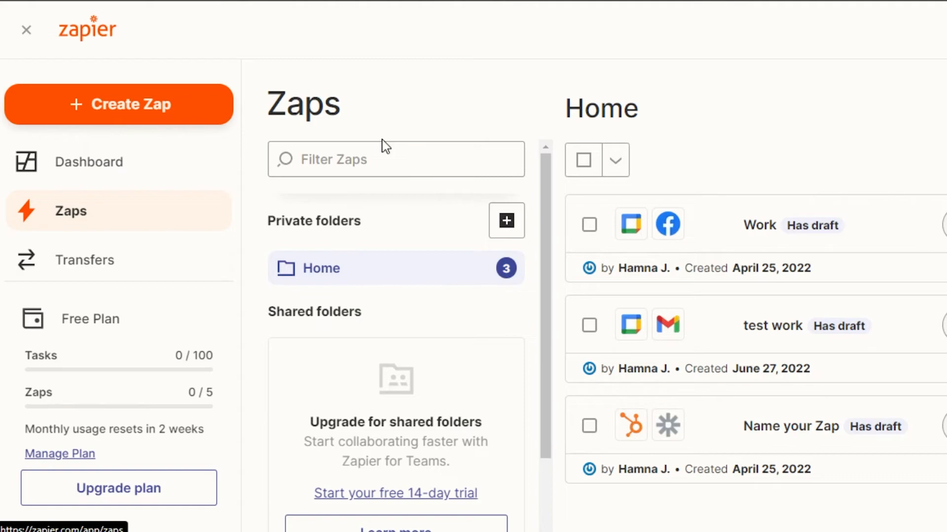
# - Open the dashboard and look through the recommended workflows
pyautogui.click(103, 181)
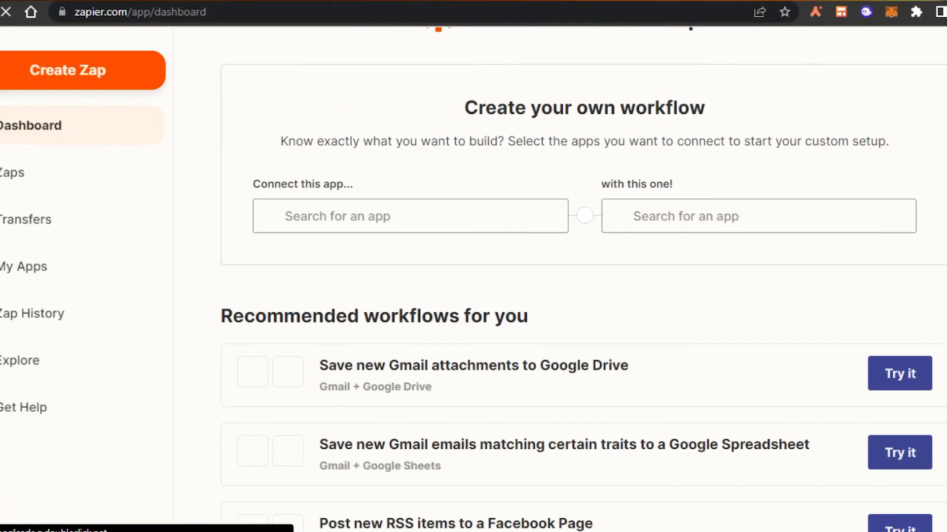
pyautogui.scroll(-8, 582, 276)
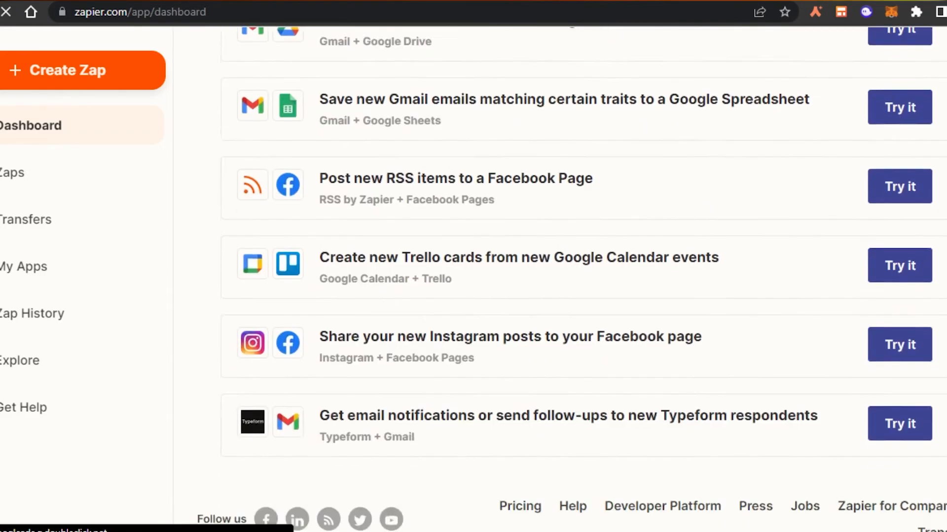
# - Examine the recommended app pairings on the dashboard, from Gmail attachments down to the Typeform follow-ups
pyautogui.scroll(5, 258, 127)
pyautogui.scroll(-3, 258, 127)
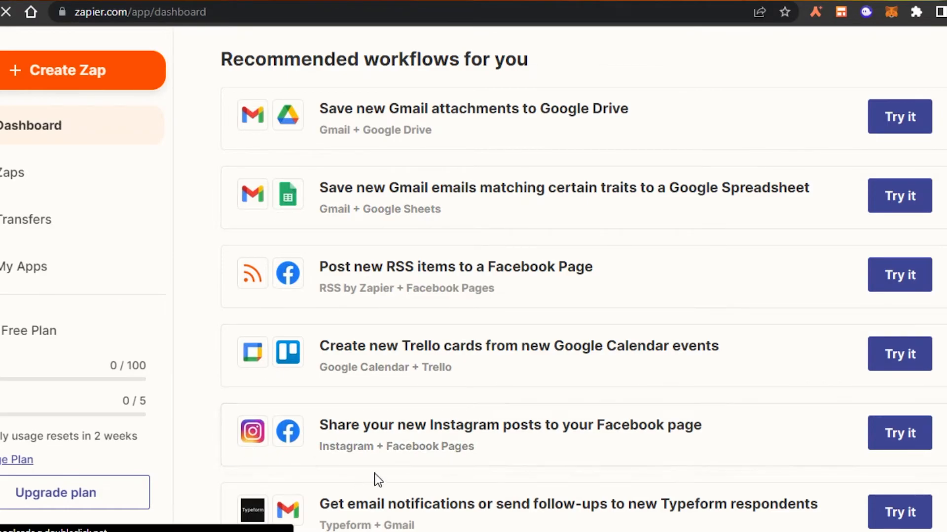
pyautogui.scroll(-3, 902, 364)
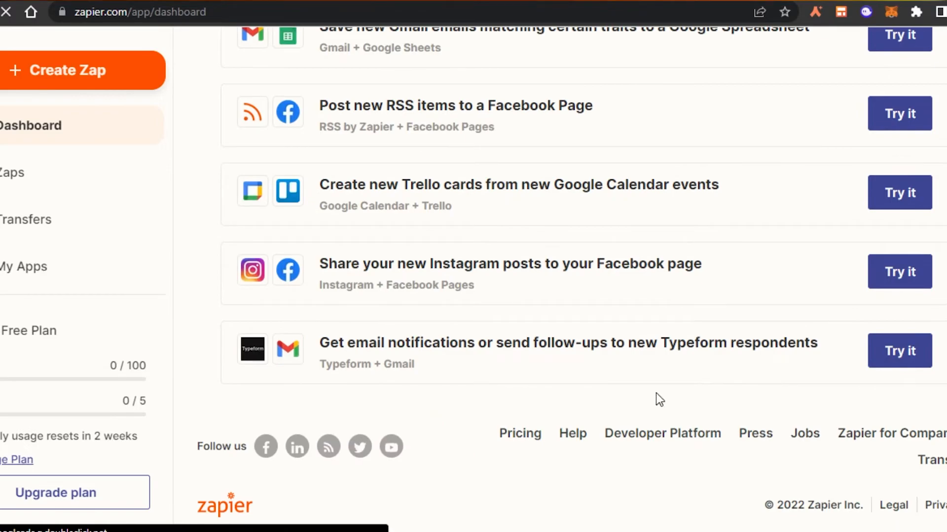
pyautogui.scroll(5, 583, 281)
pyautogui.scroll(-4, 583, 281)
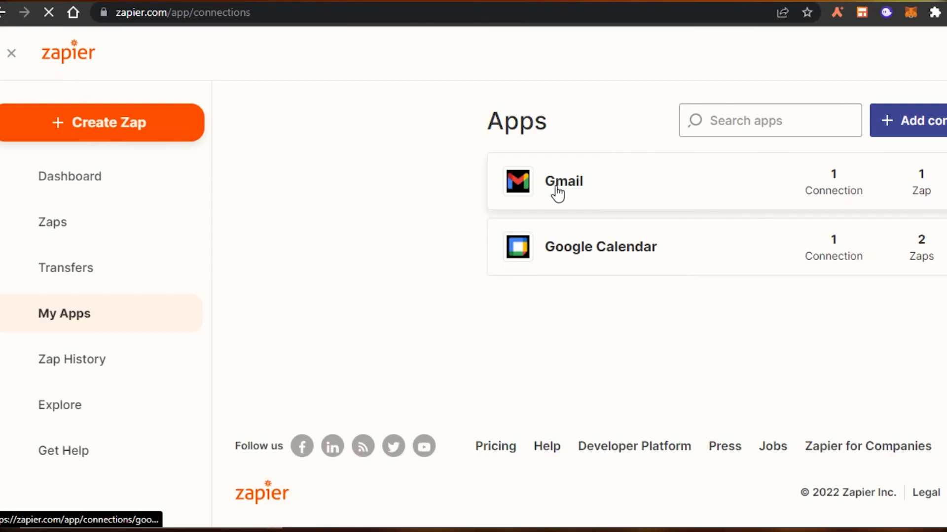
# - Start adding a new app connection from My Apps and search the available apps for "hubspot"
pyautogui.click(931, 125)
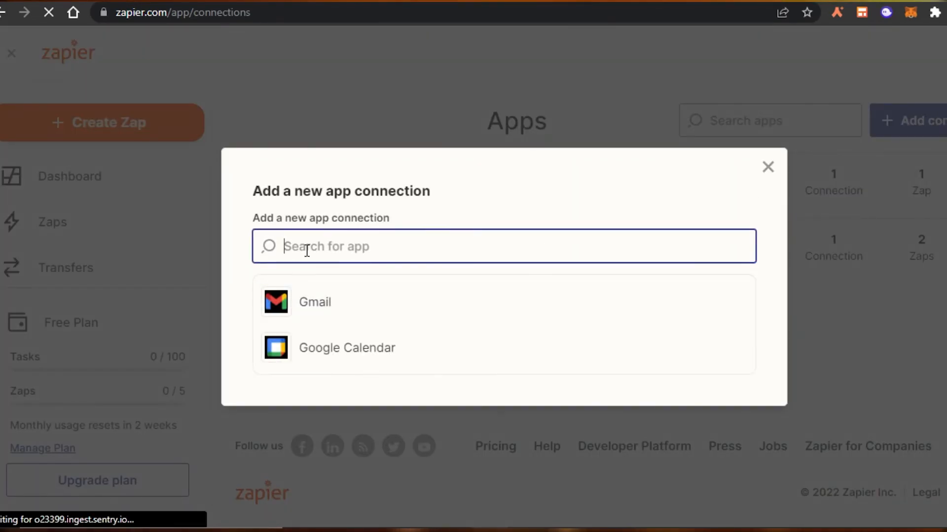
pyautogui.write('hubs')
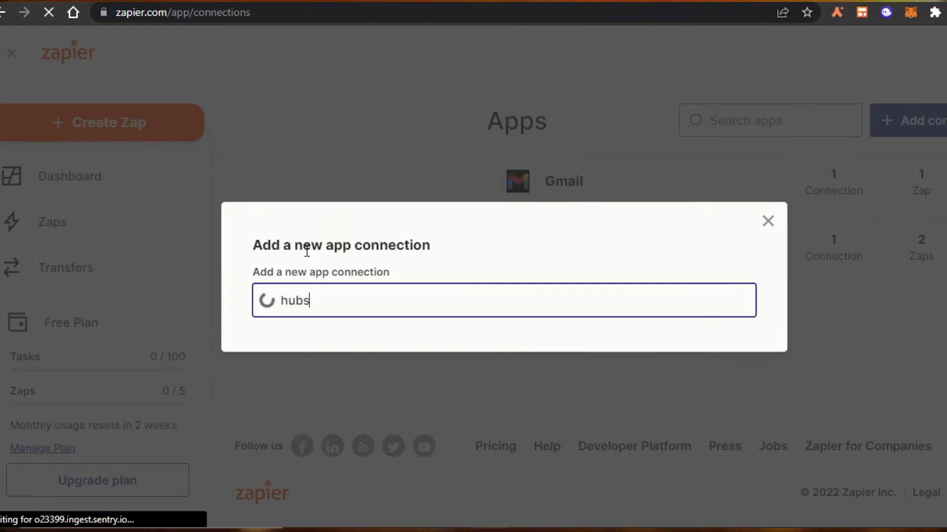
pyautogui.write('pot')
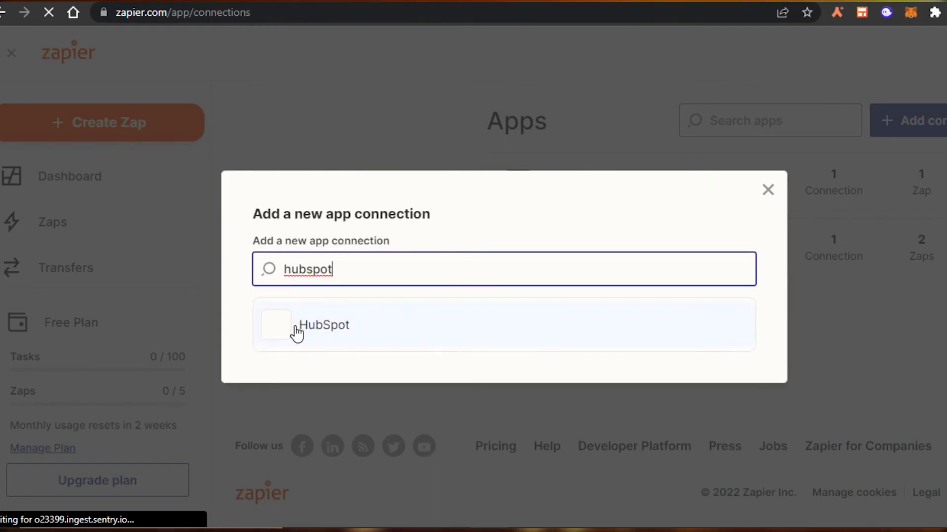
# - Replace the app search with "facebbok" and close the new connection dialog without adding an app
pyautogui.press('BackSpace')
pyautogui.press('BackSpace')
pyautogui.press('BackSpace')
pyautogui.press('BackSpace')
pyautogui.press('BackSpace')
pyautogui.press('BackSpace')
pyautogui.press('BackSpace')
pyautogui.write('f')
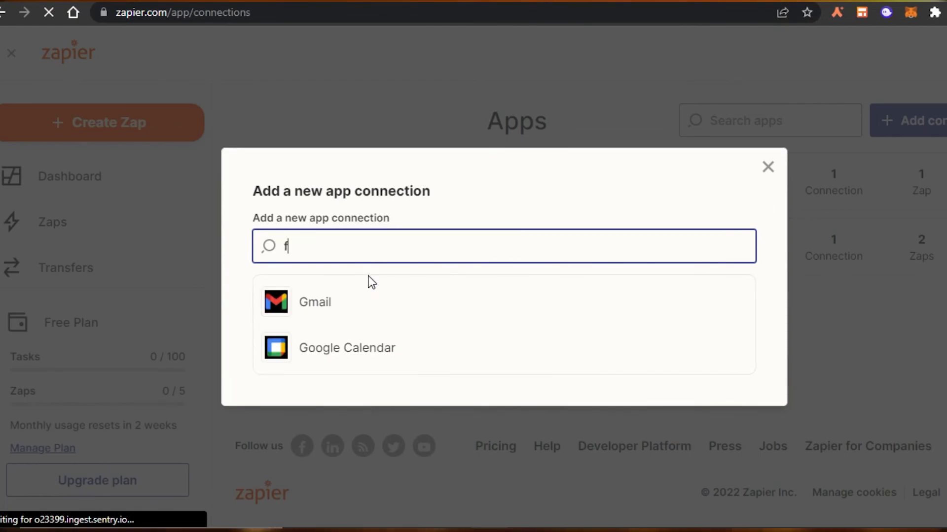
pyautogui.write('acebbok')
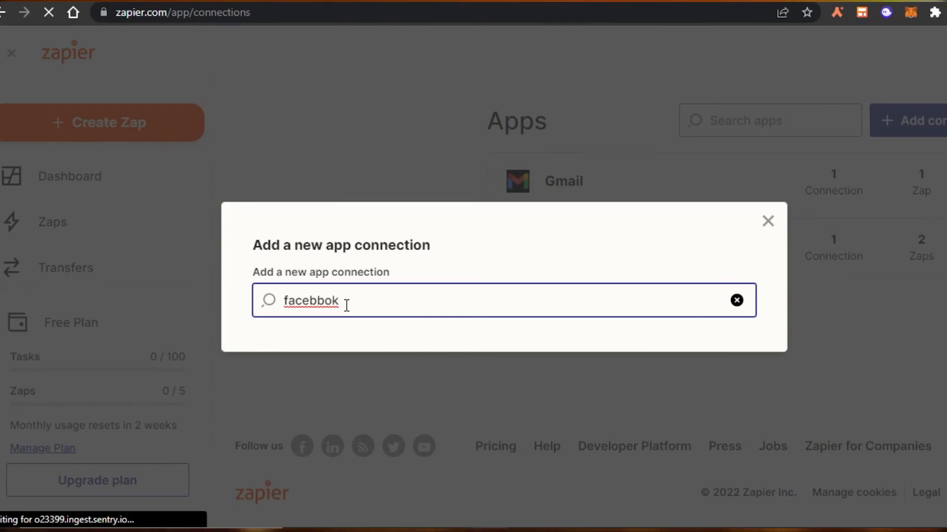
pyautogui.click(768, 222)
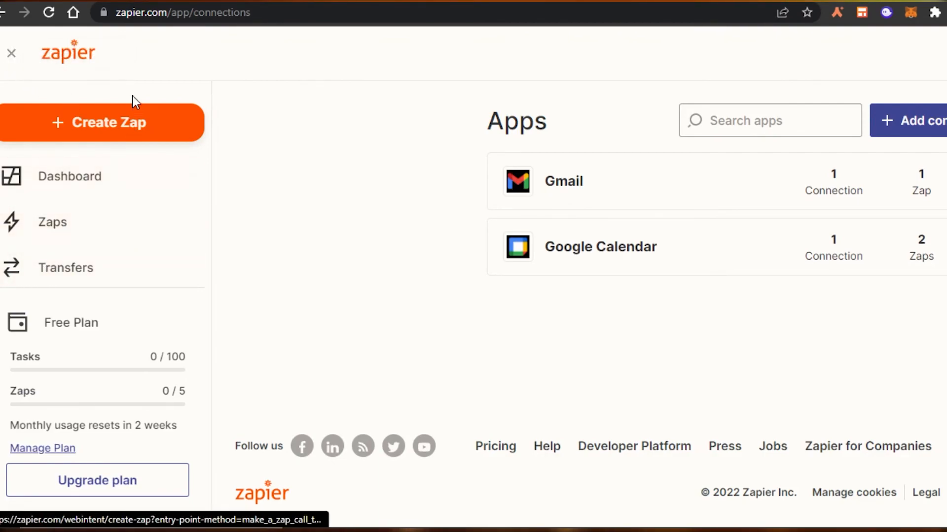
# - Return to the dashboard and review the custom workflow section and the recommended workflows
pyautogui.click(106, 177)
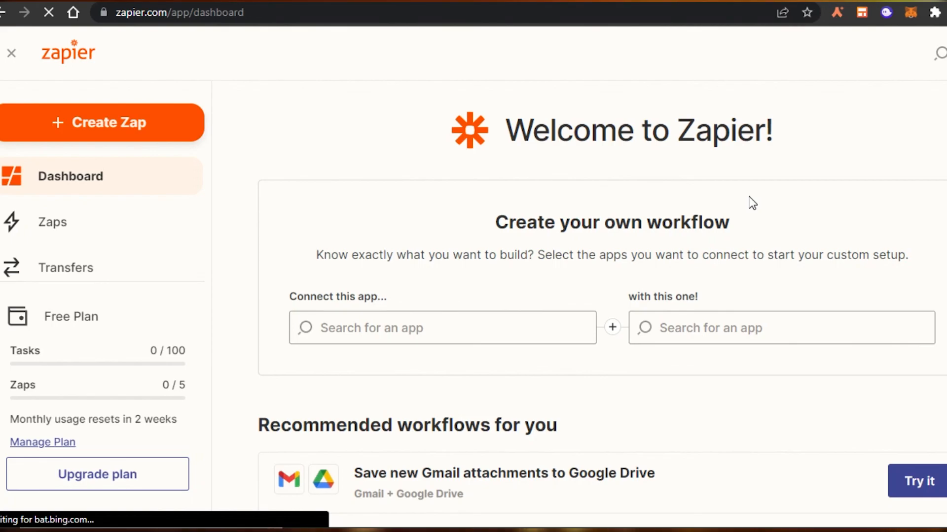
pyautogui.scroll(-10, 752, 202)
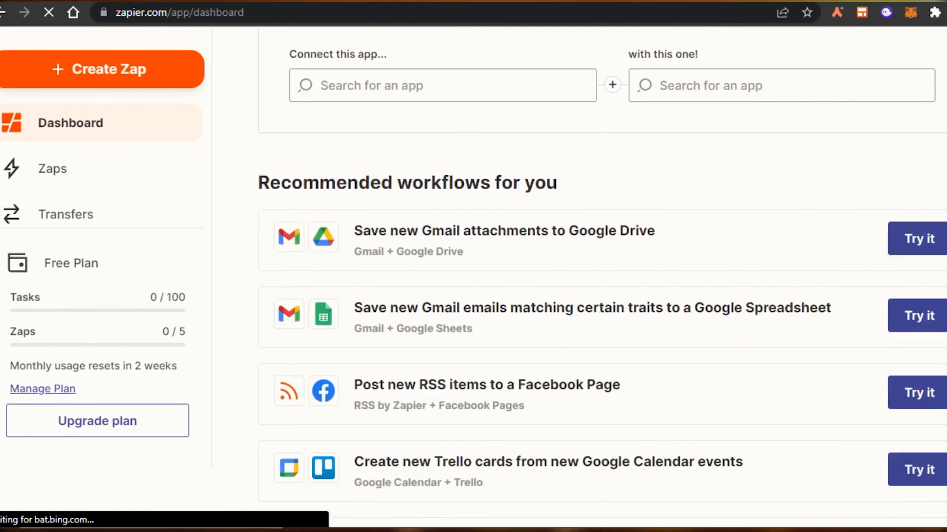
pyautogui.scroll(10, 579, 276)
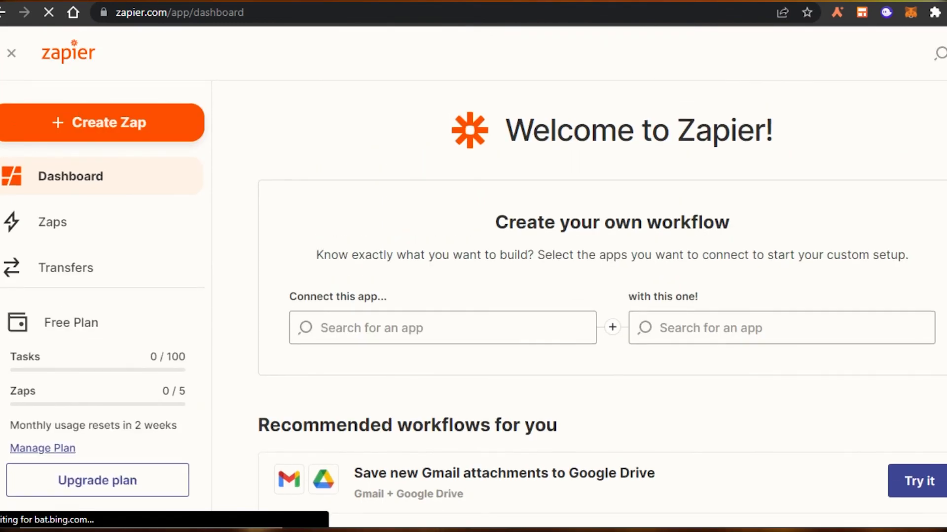